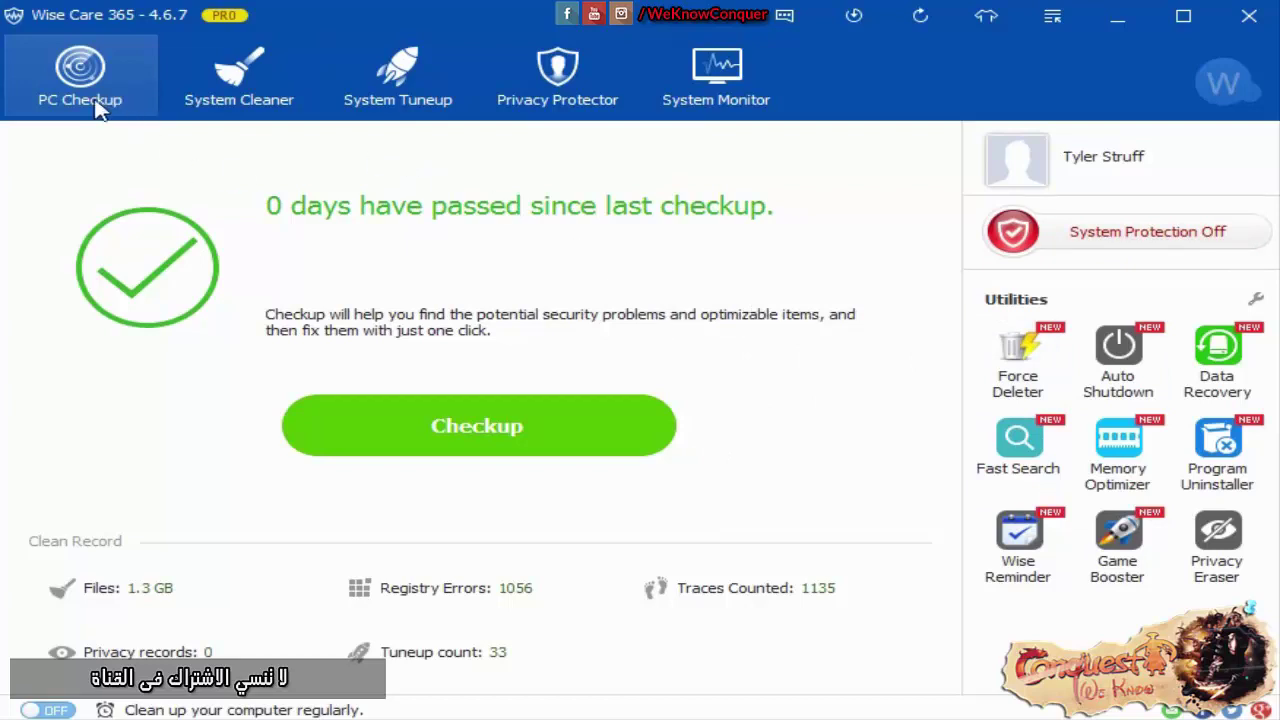
Run a full PC checkup, leaving Google Chrome open during the scan.
click(463, 440)
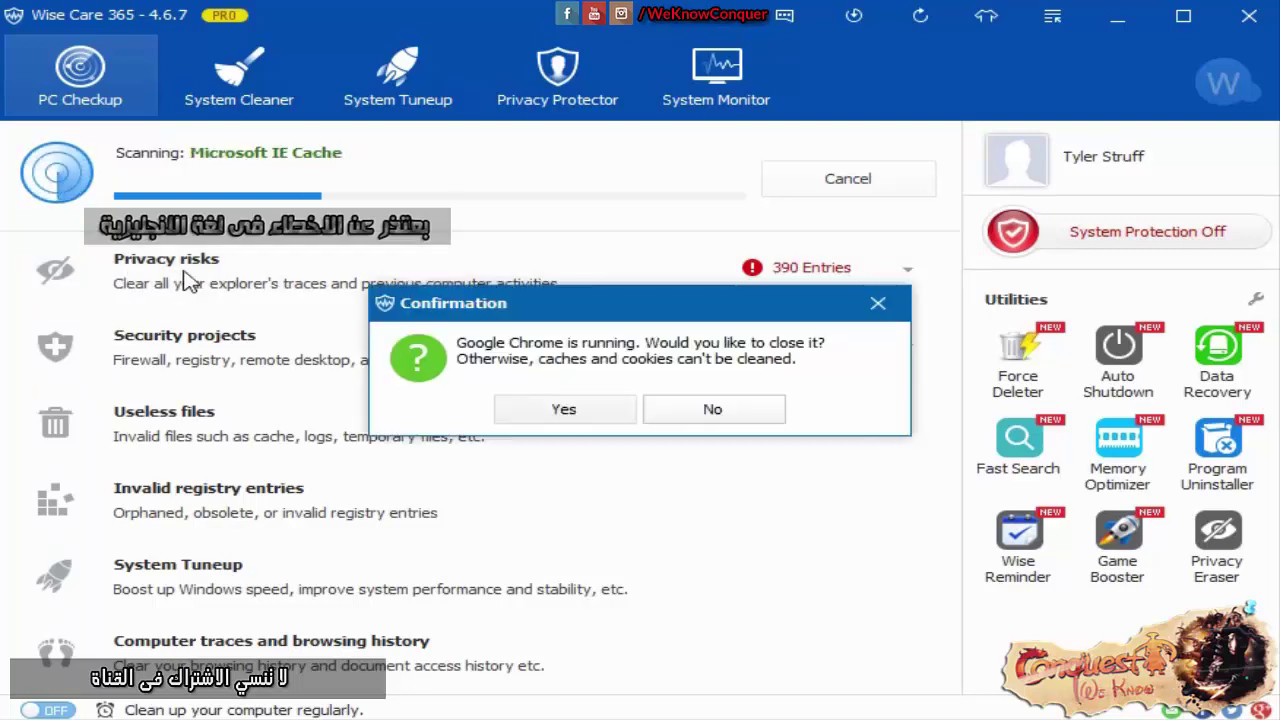
click(738, 410)
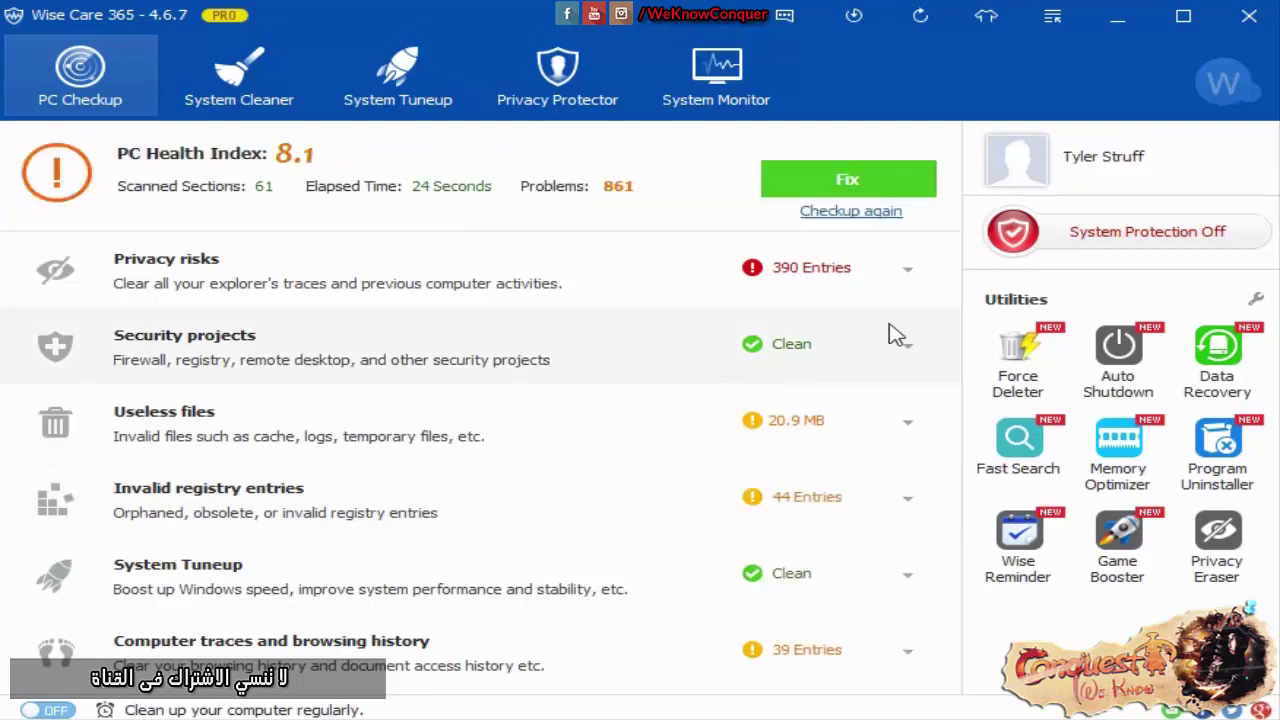
Review the details under Privacy risks and Useless files in the checkup results, and fix all the problems found.
click(908, 272)
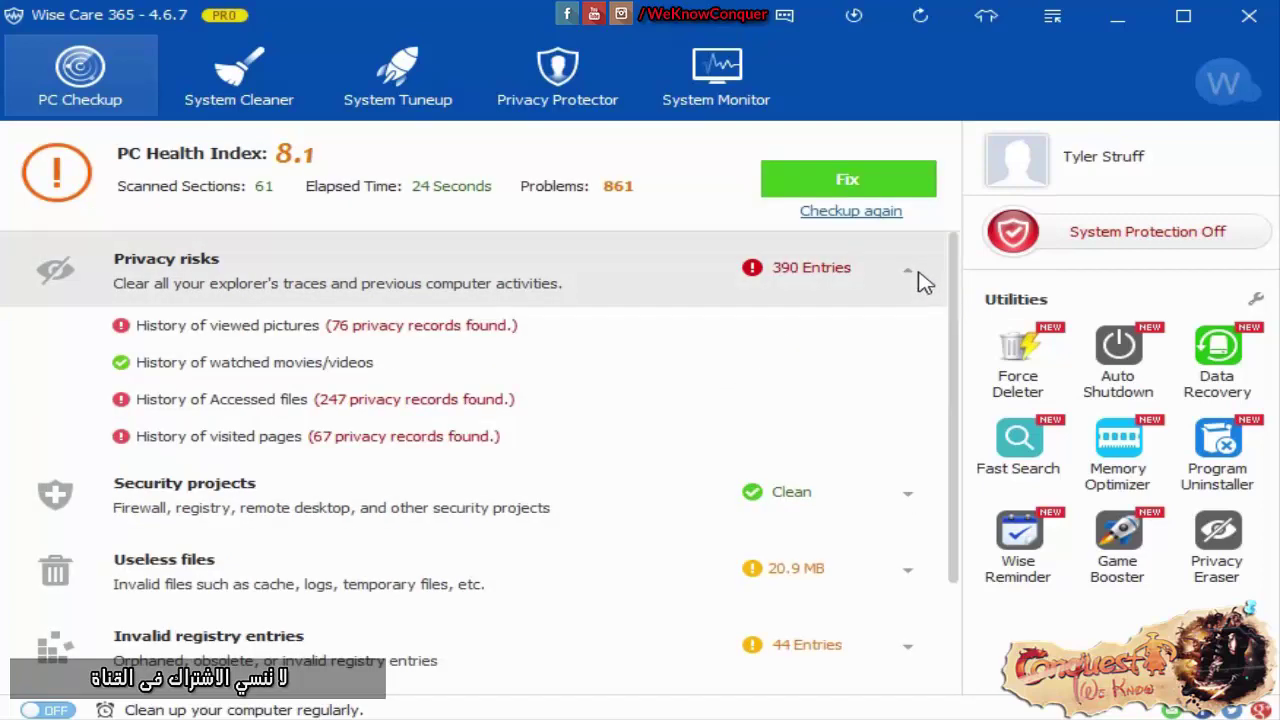
click(916, 278)
click(913, 430)
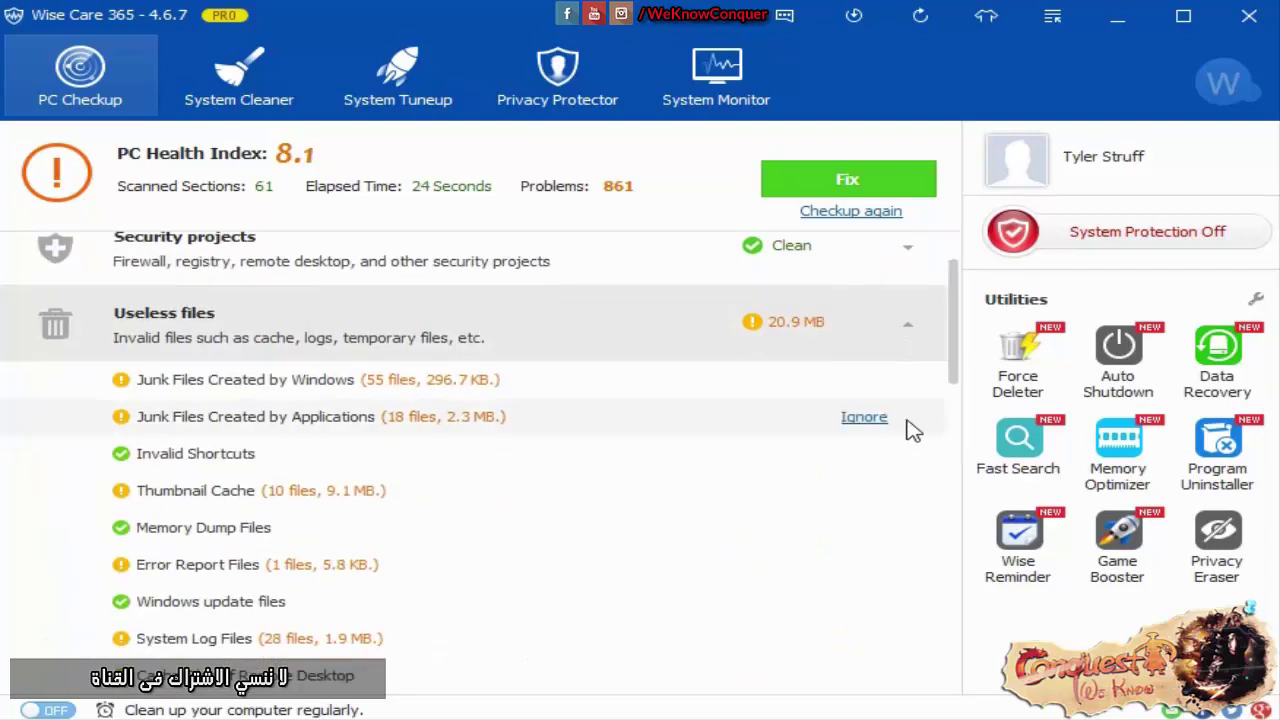
scroll(846, 346, up, 2)
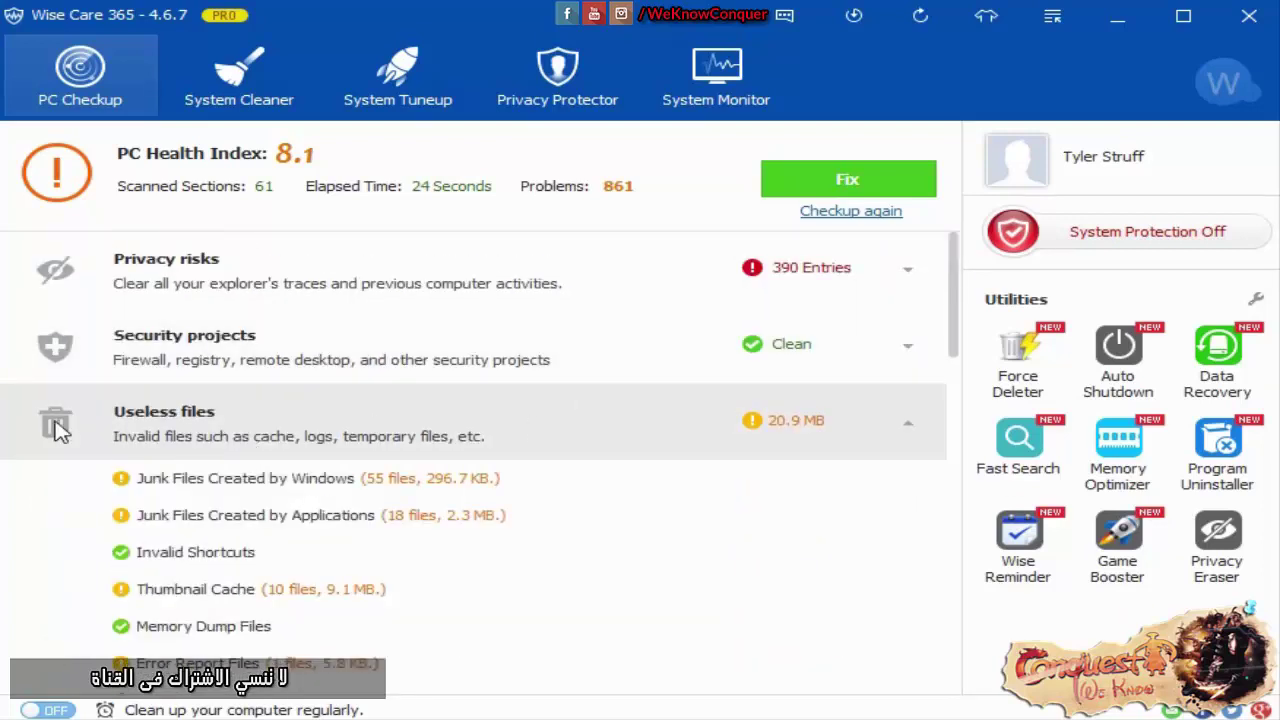
click(57, 428)
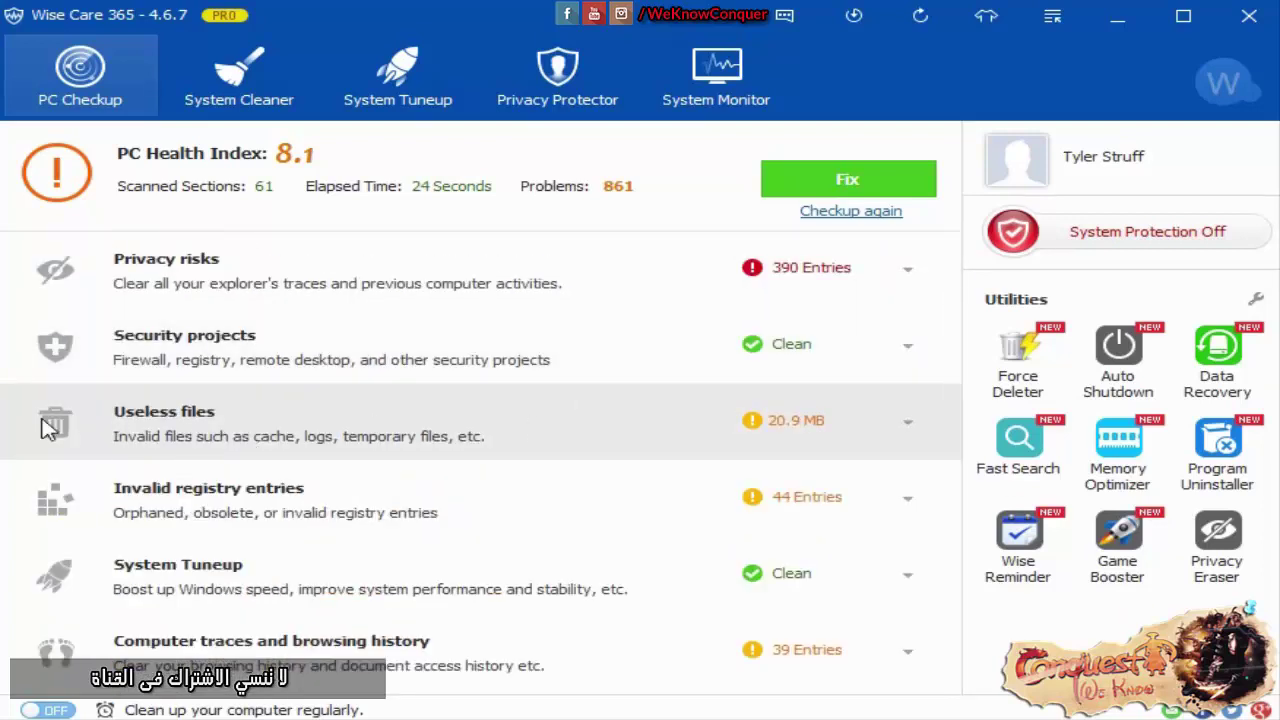
click(846, 190)
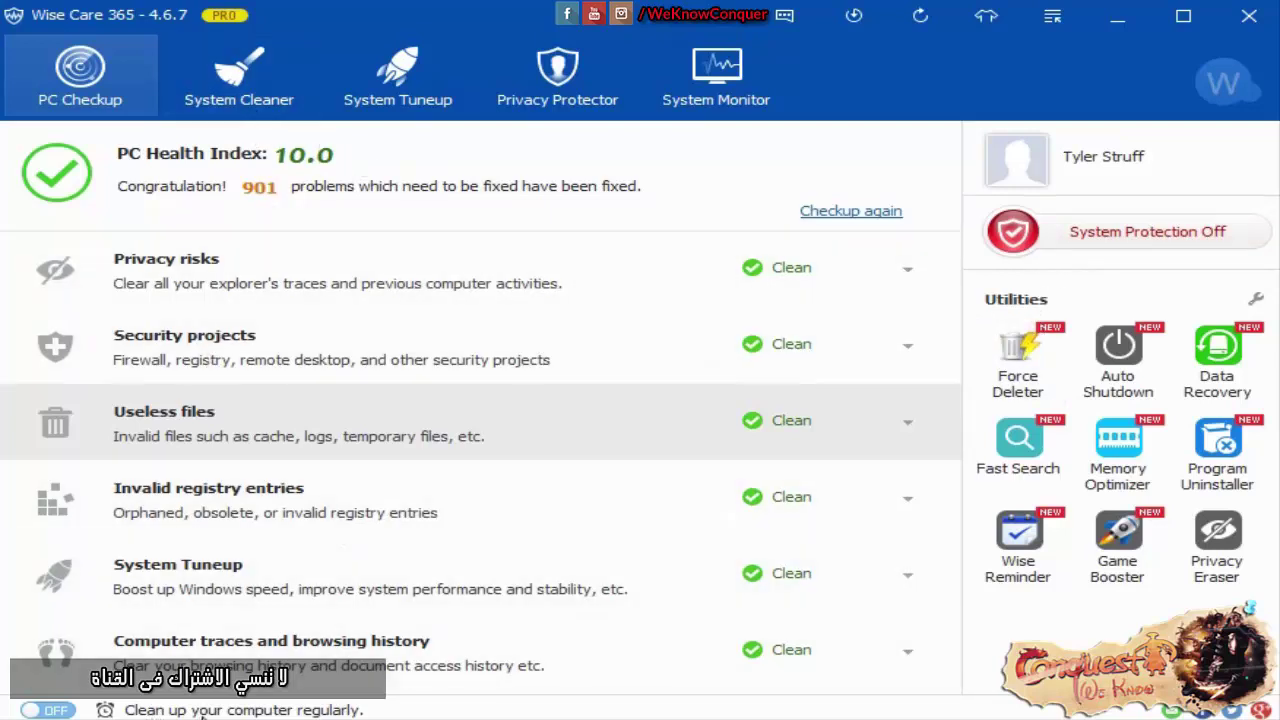
Turn on the scheduled cleanup with silent mode and try the Daily and Weekly run types, viewing the weekday choices.
click(62, 710)
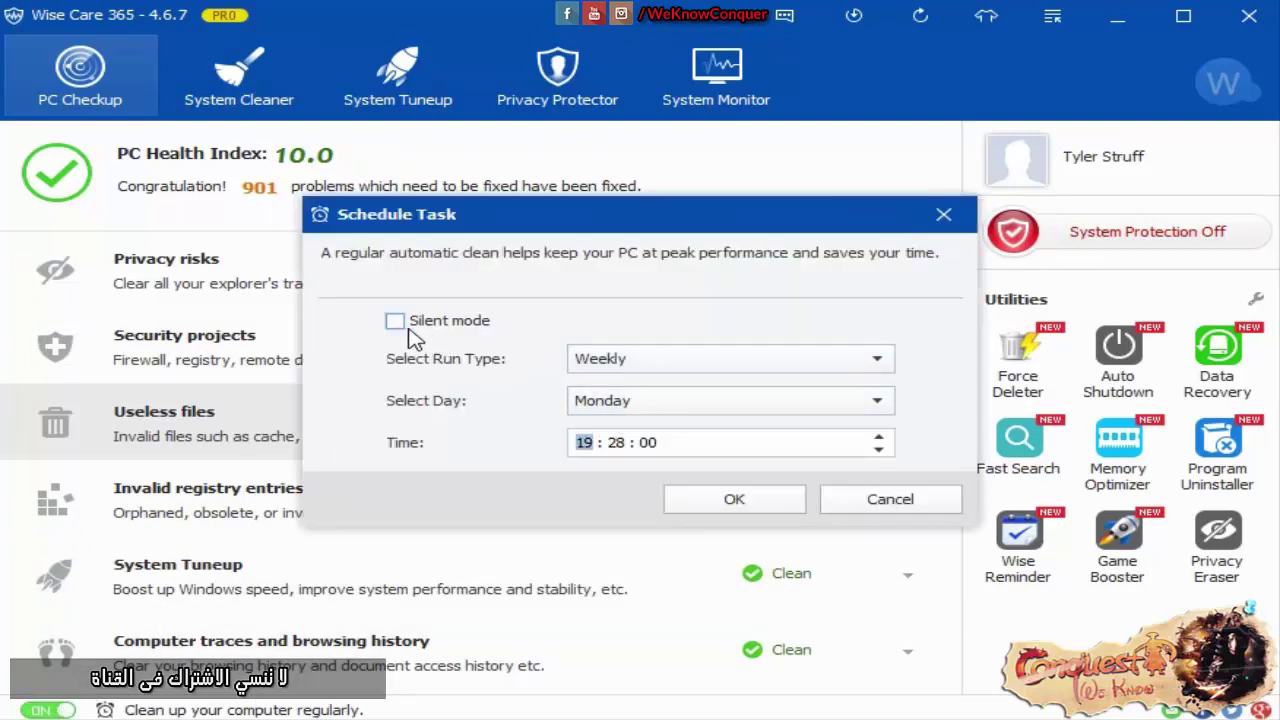
click(395, 321)
click(594, 366)
click(600, 390)
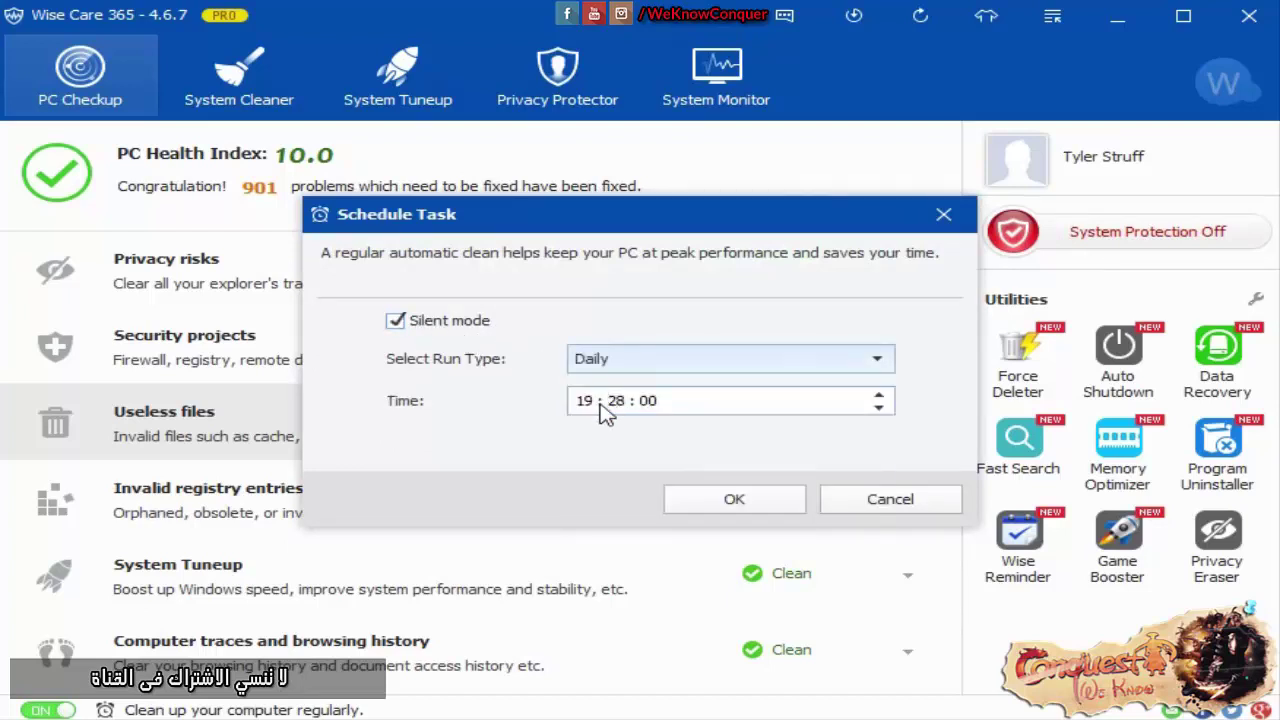
click(655, 366)
click(645, 420)
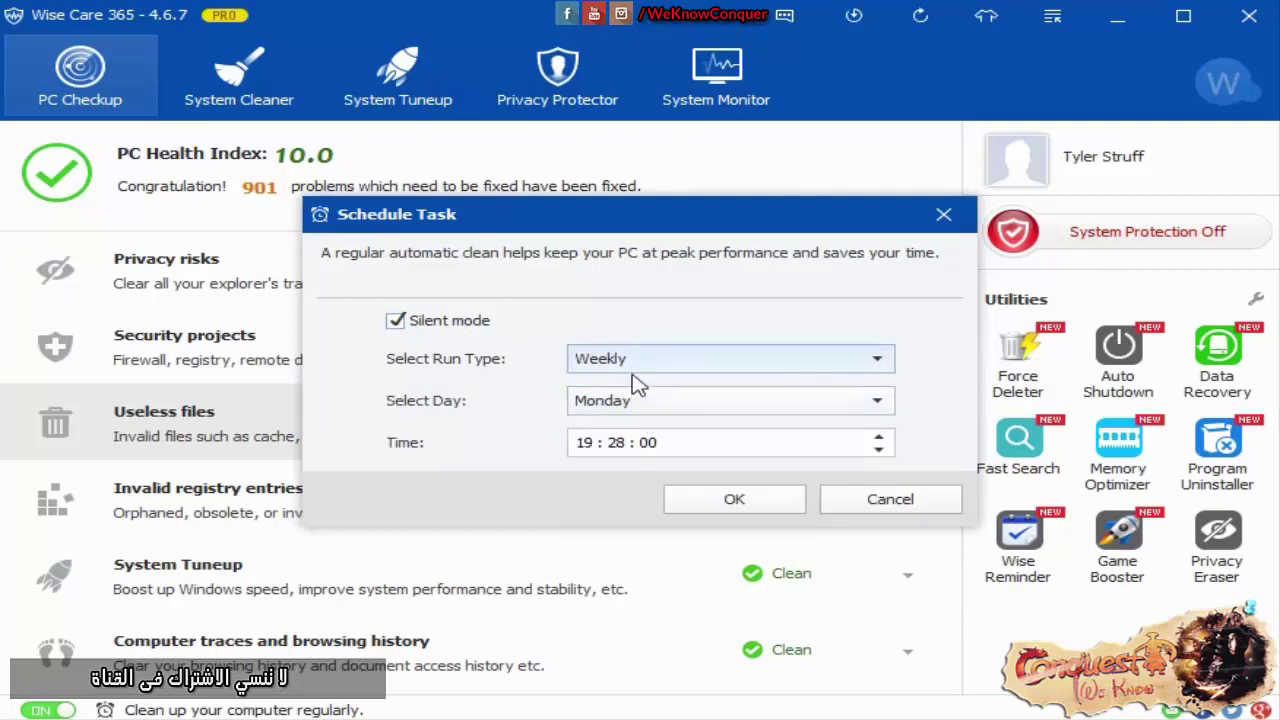
click(634, 366)
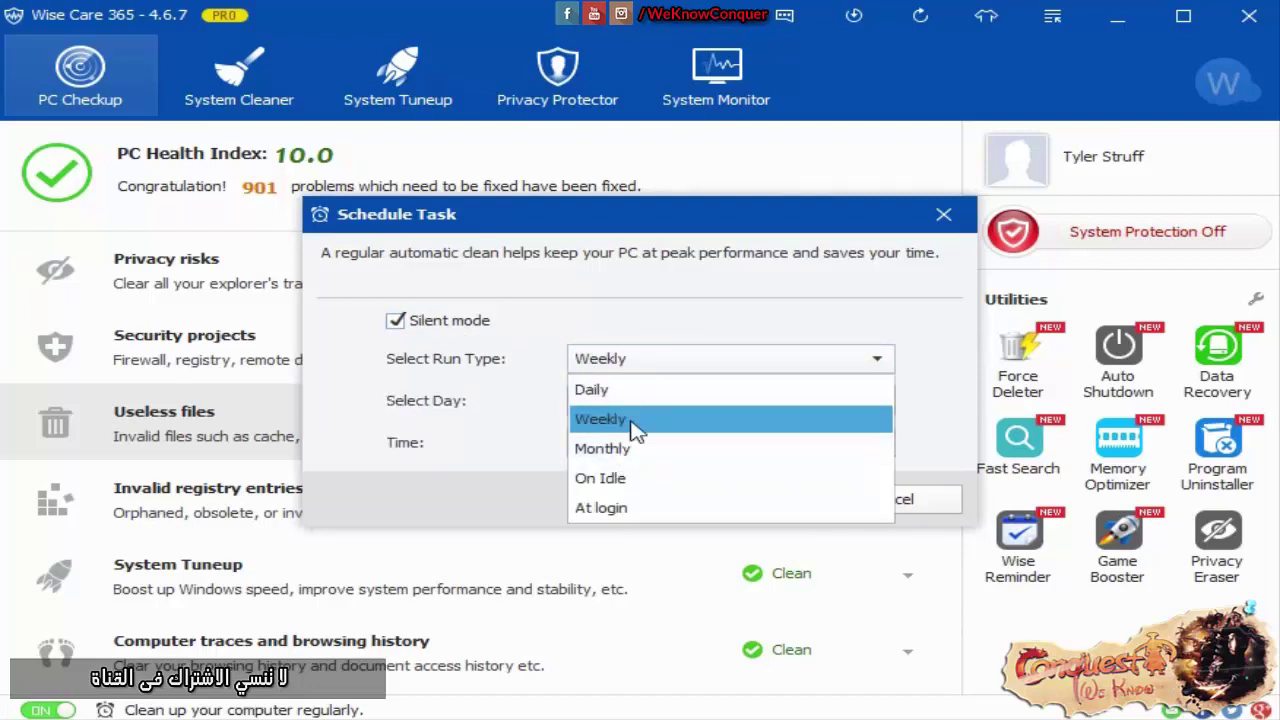
click(632, 424)
click(632, 410)
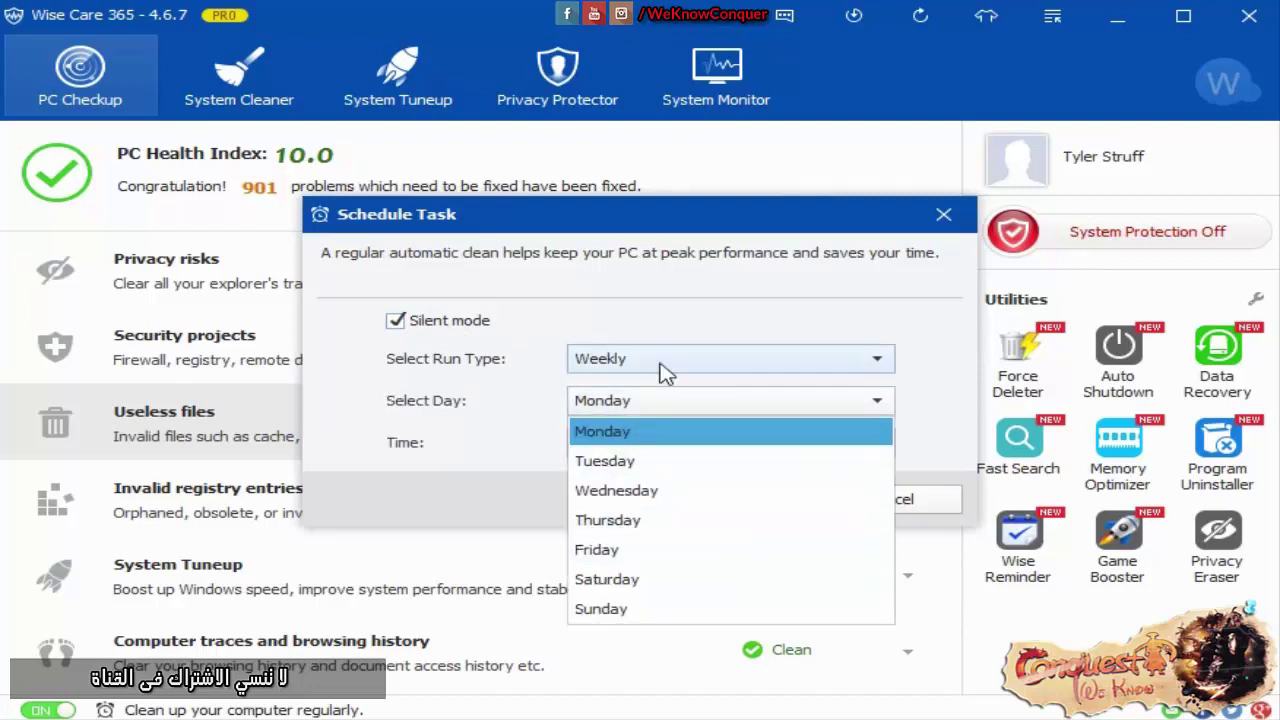
Try the Monthly, On Idle and At login run types for the scheduled cleanup, and discard the schedule settings.
click(663, 366)
click(628, 448)
click(630, 404)
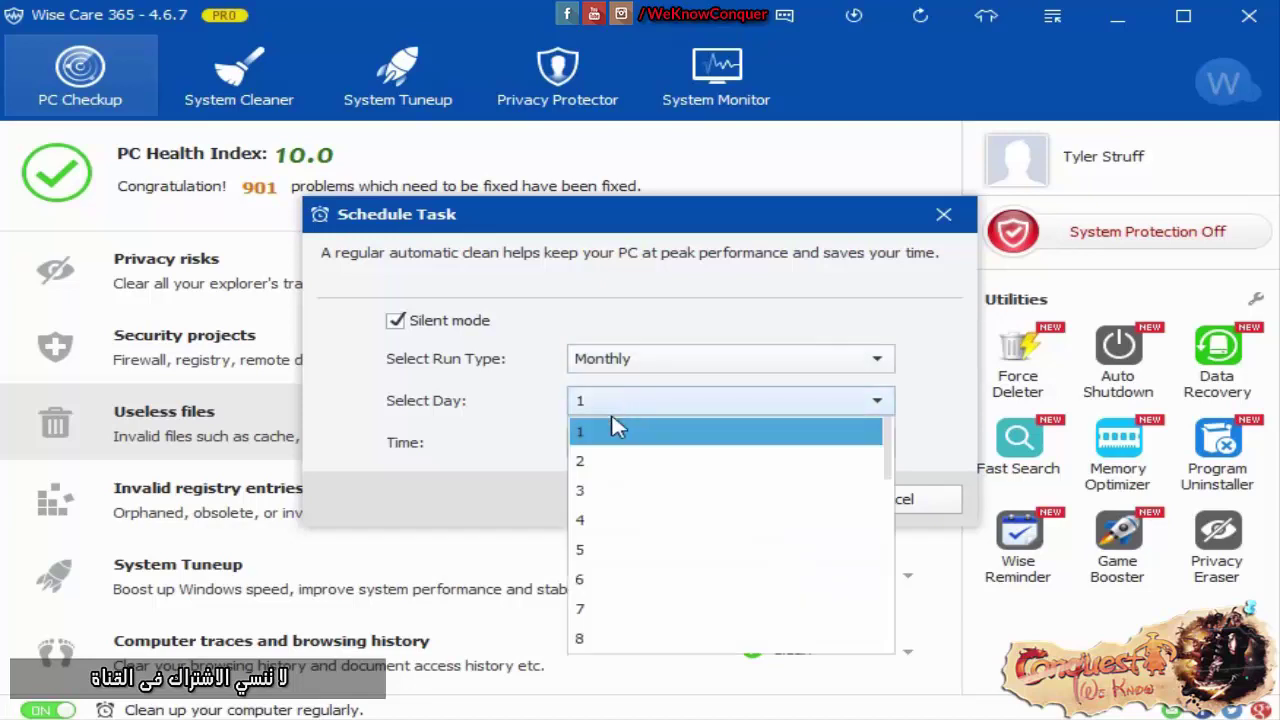
scroll(630, 525, down, 7)
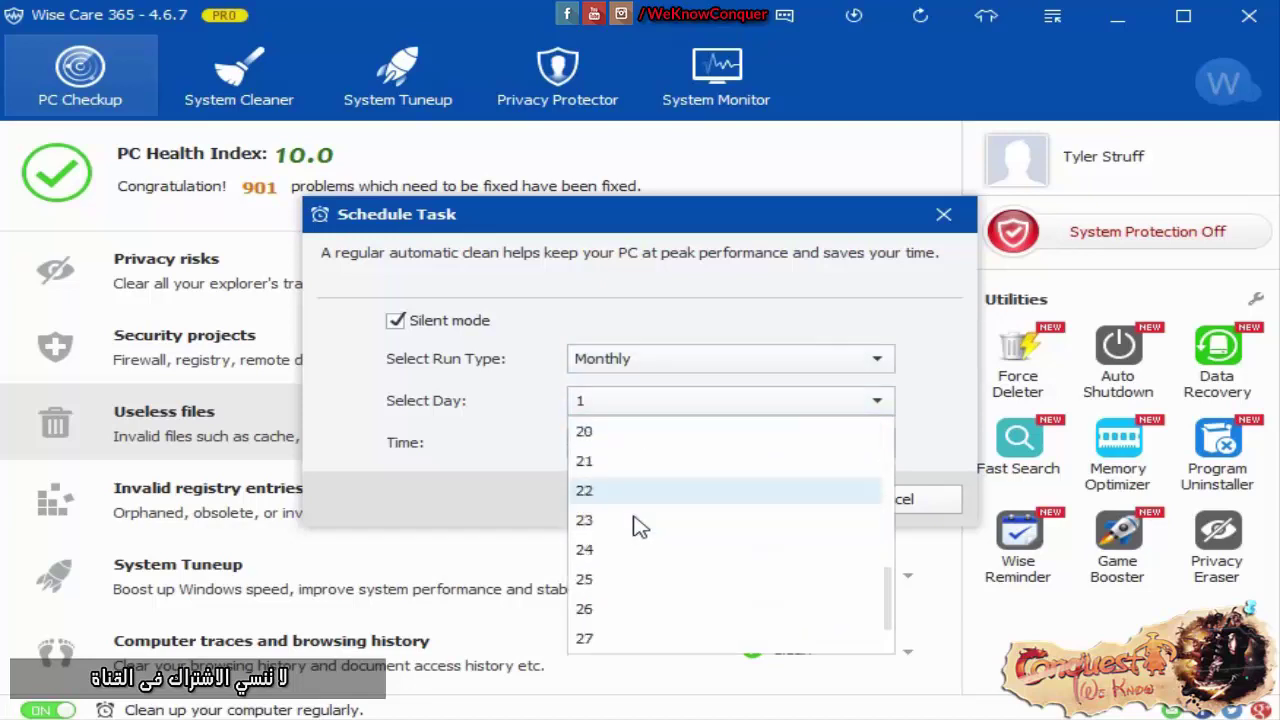
click(651, 366)
click(651, 366)
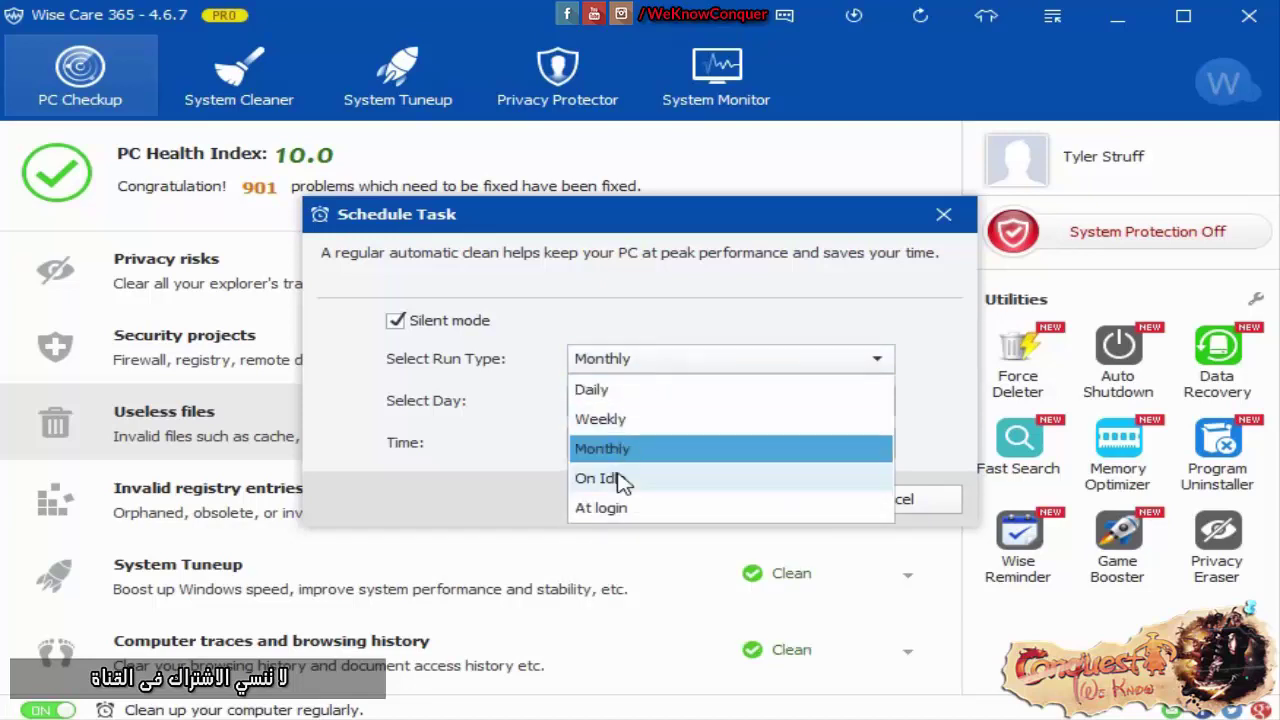
click(618, 480)
click(628, 366)
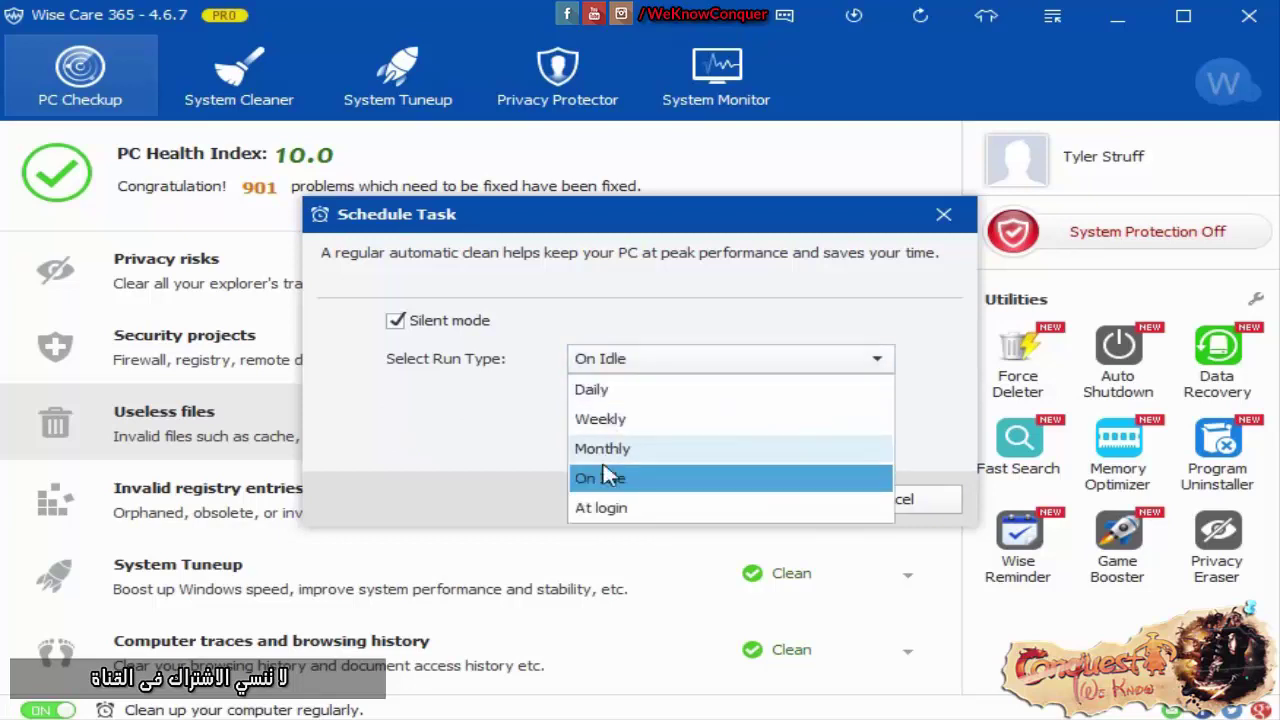
click(605, 506)
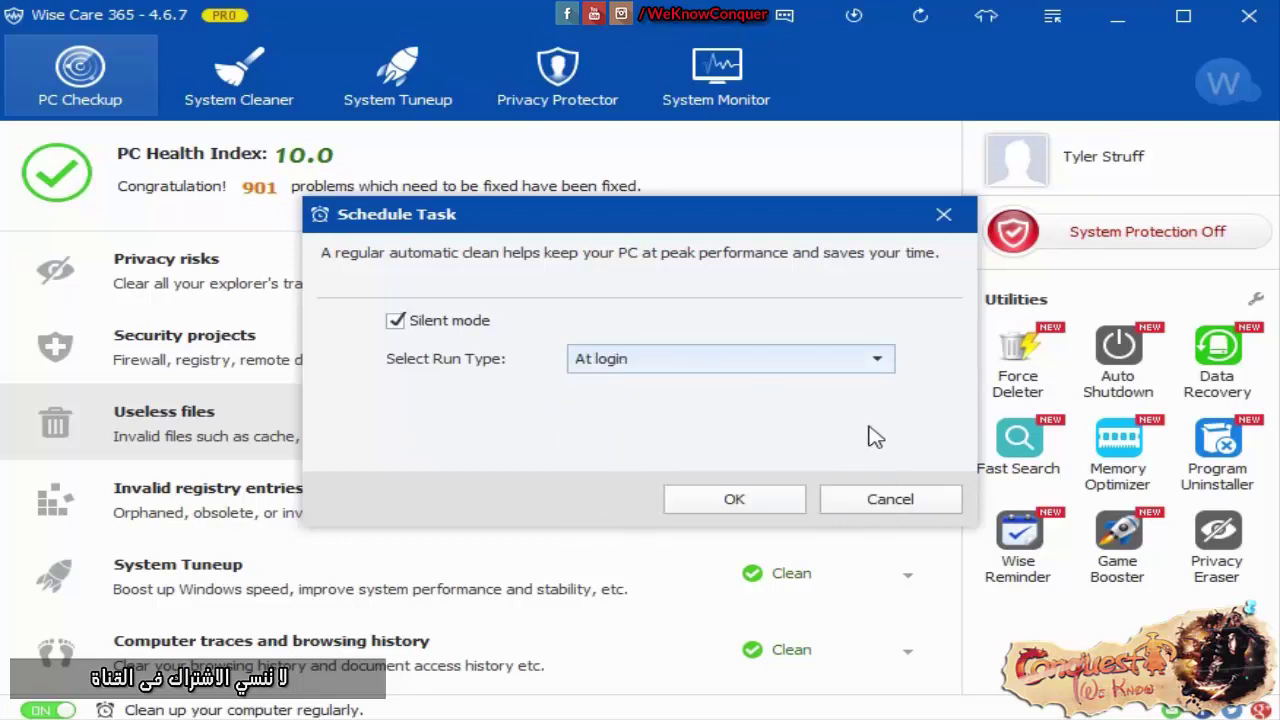
click(922, 508)
Scan the registry with Registry Cleaner and clean the entries selected by default.
click(240, 90)
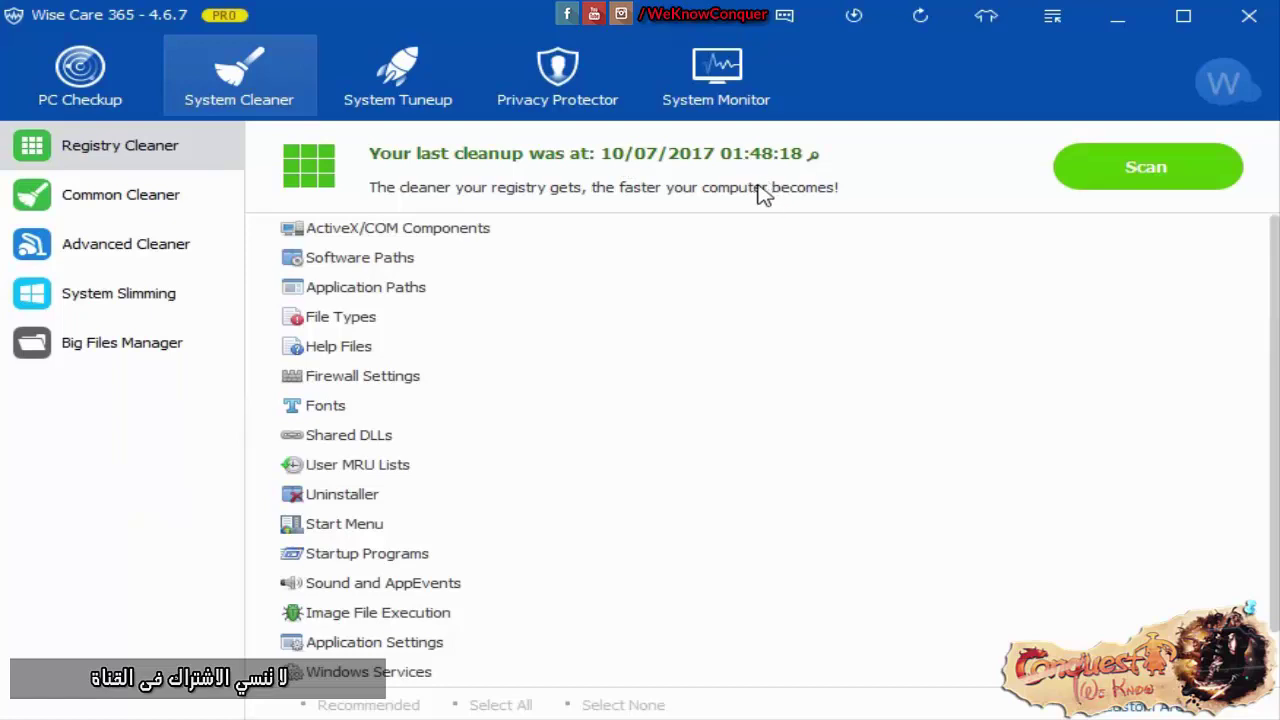
click(1124, 173)
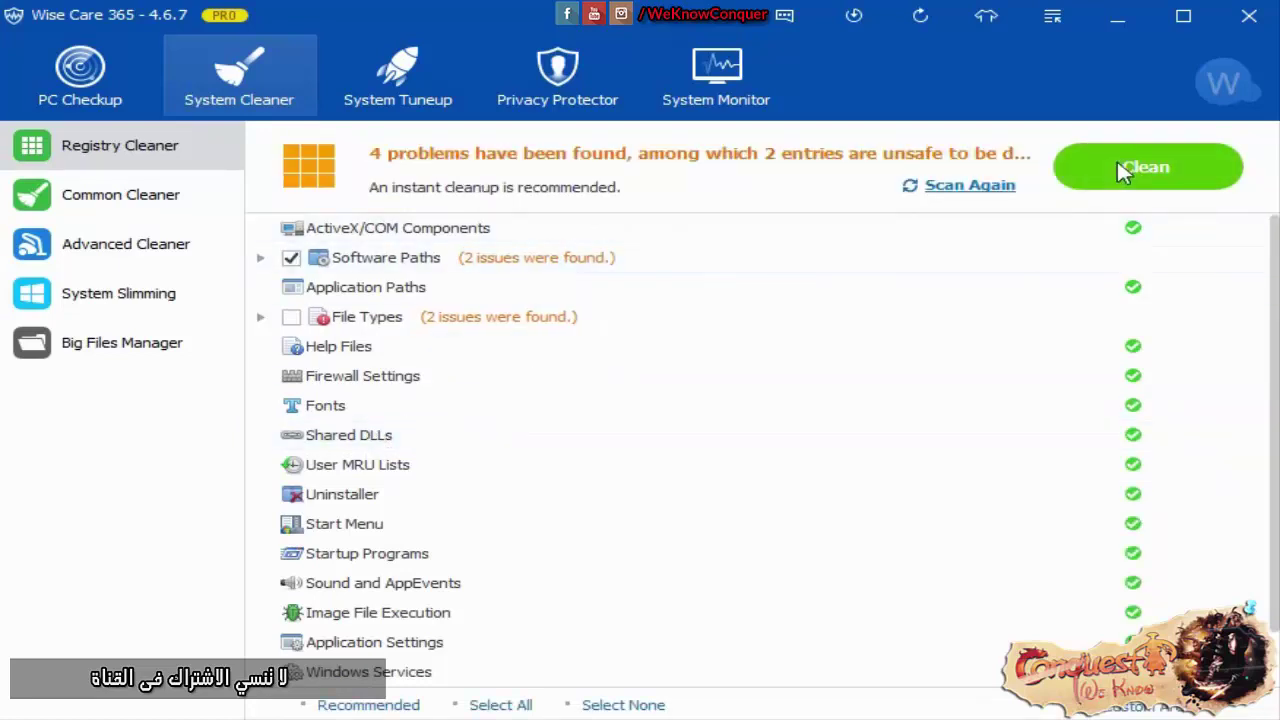
click(1122, 172)
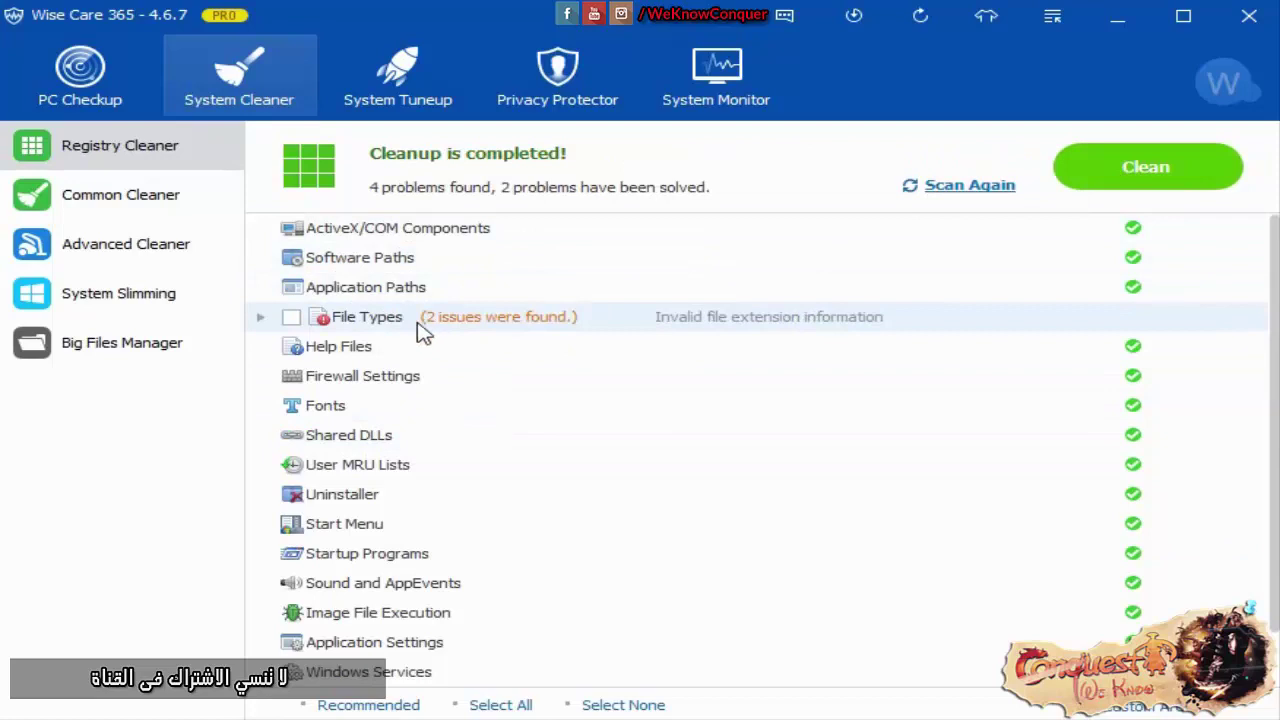
Include the remaining File Types registry issues, view their entries, and clean them.
click(291, 317)
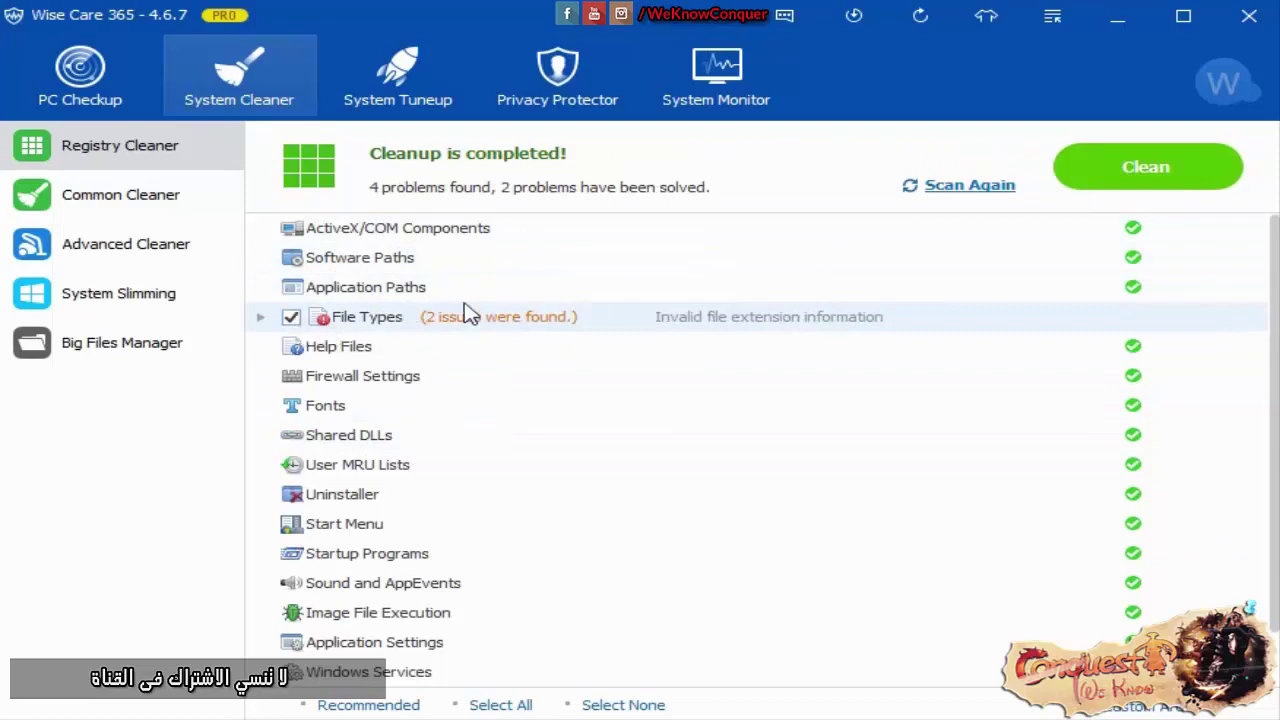
click(261, 318)
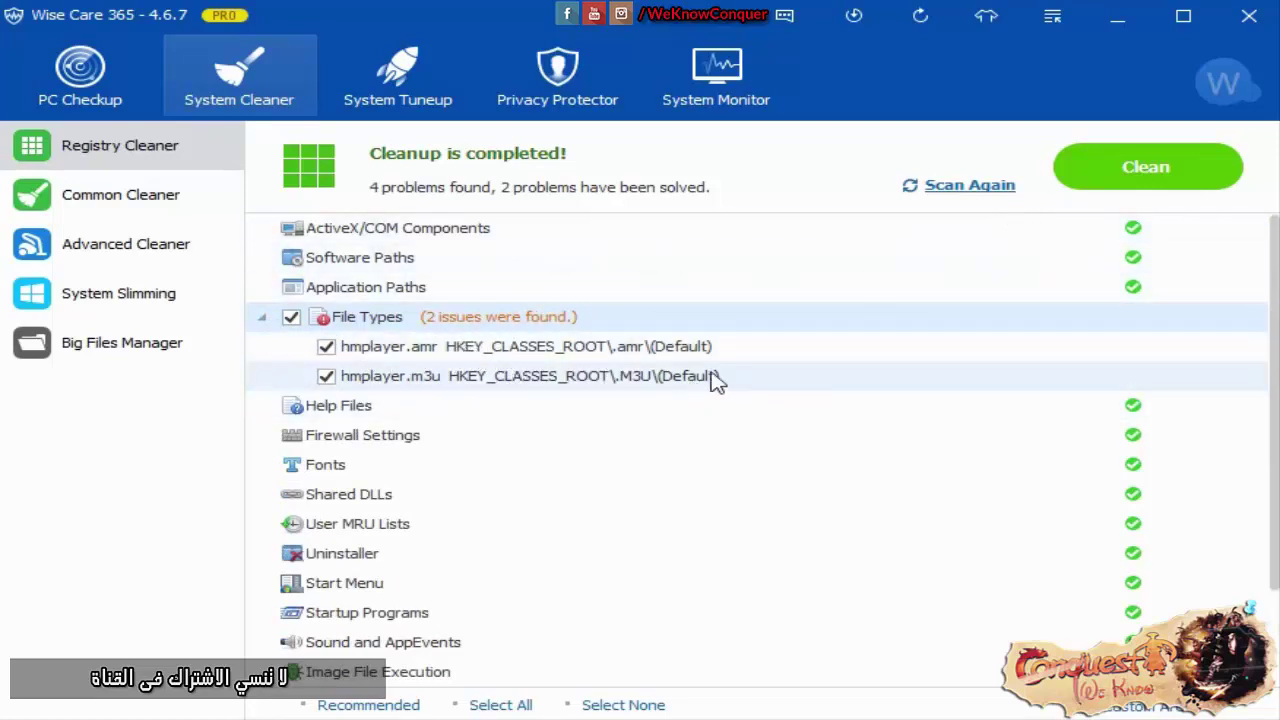
click(1150, 180)
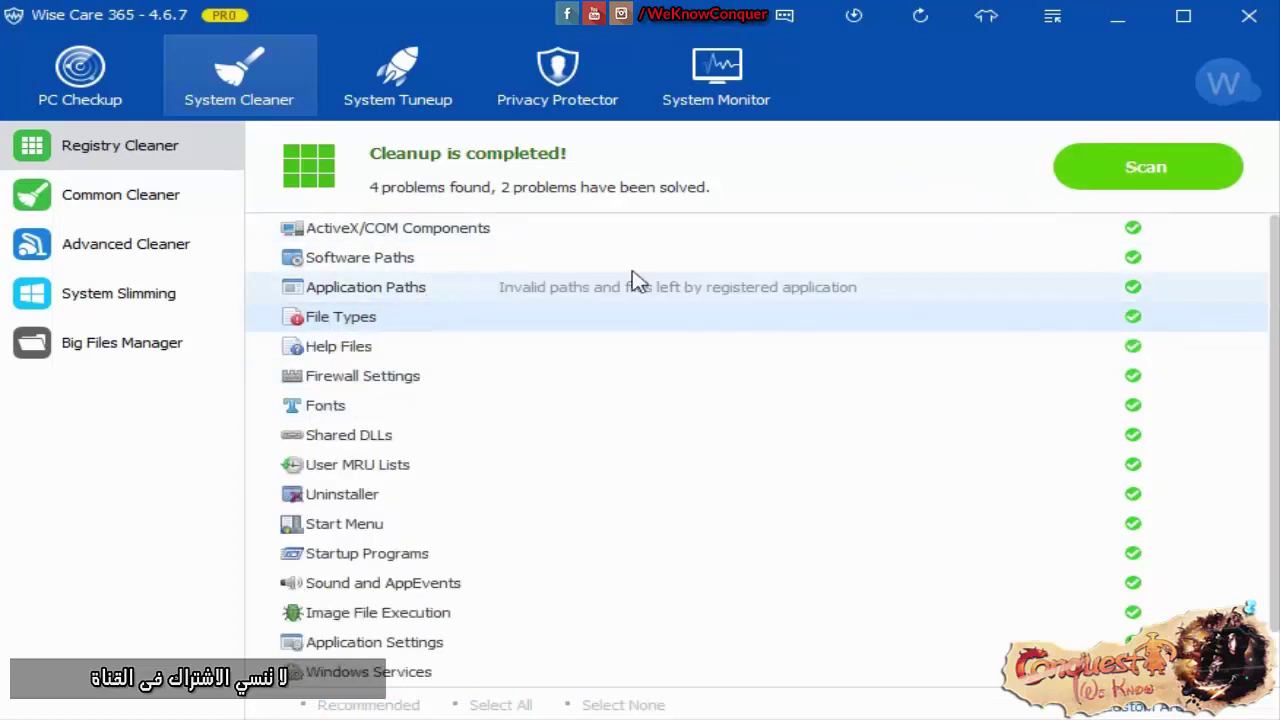
Scan for useless files and traces with Common Cleaner, leaving Google Chrome open, and clean the items found.
click(127, 200)
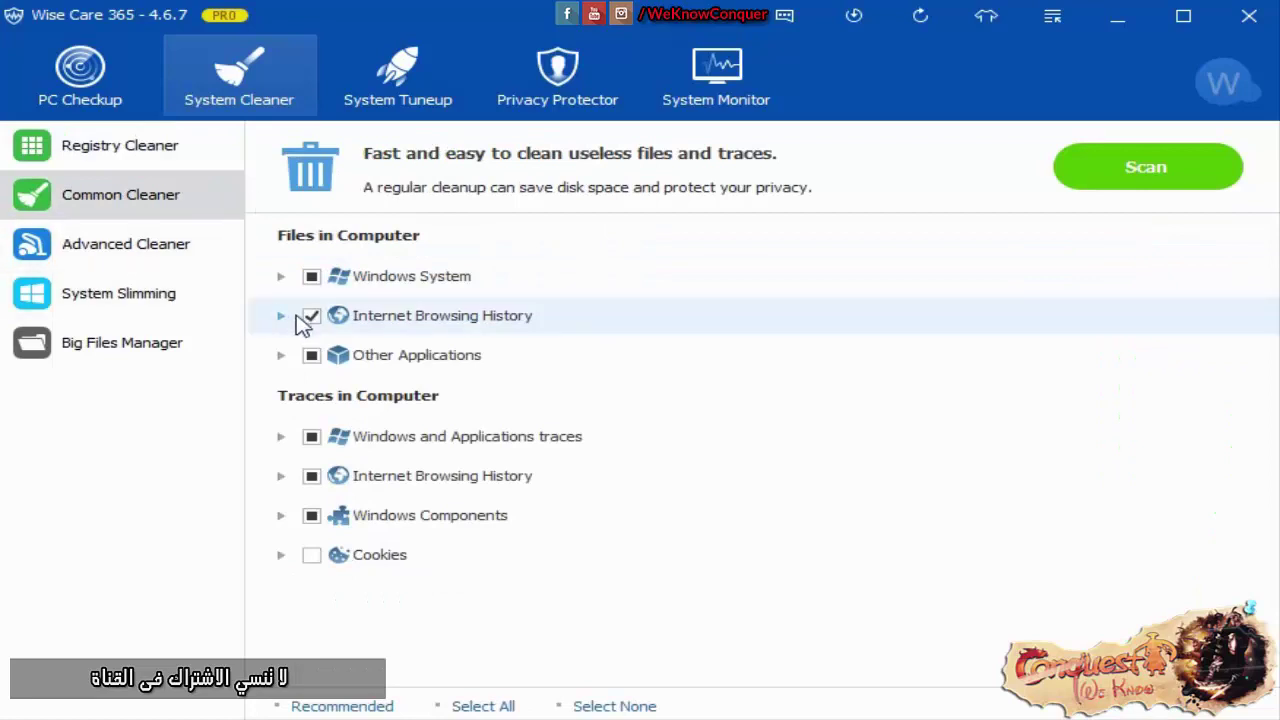
click(1179, 160)
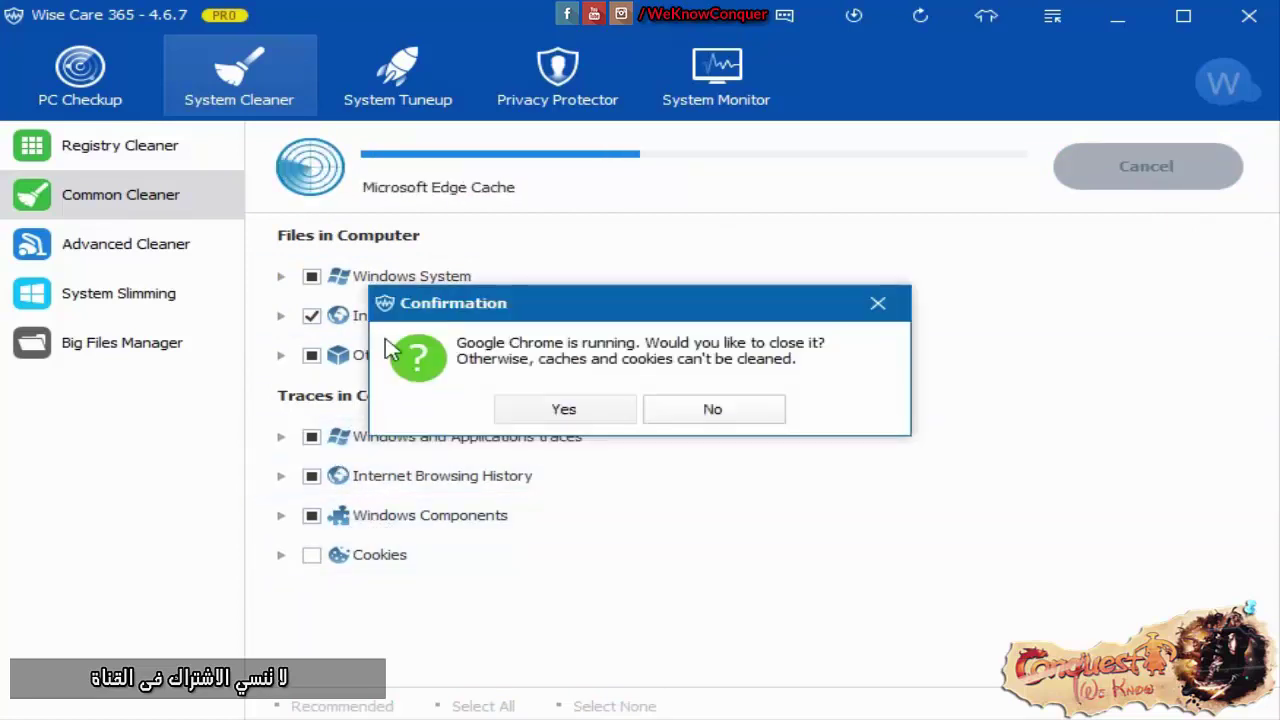
click(712, 409)
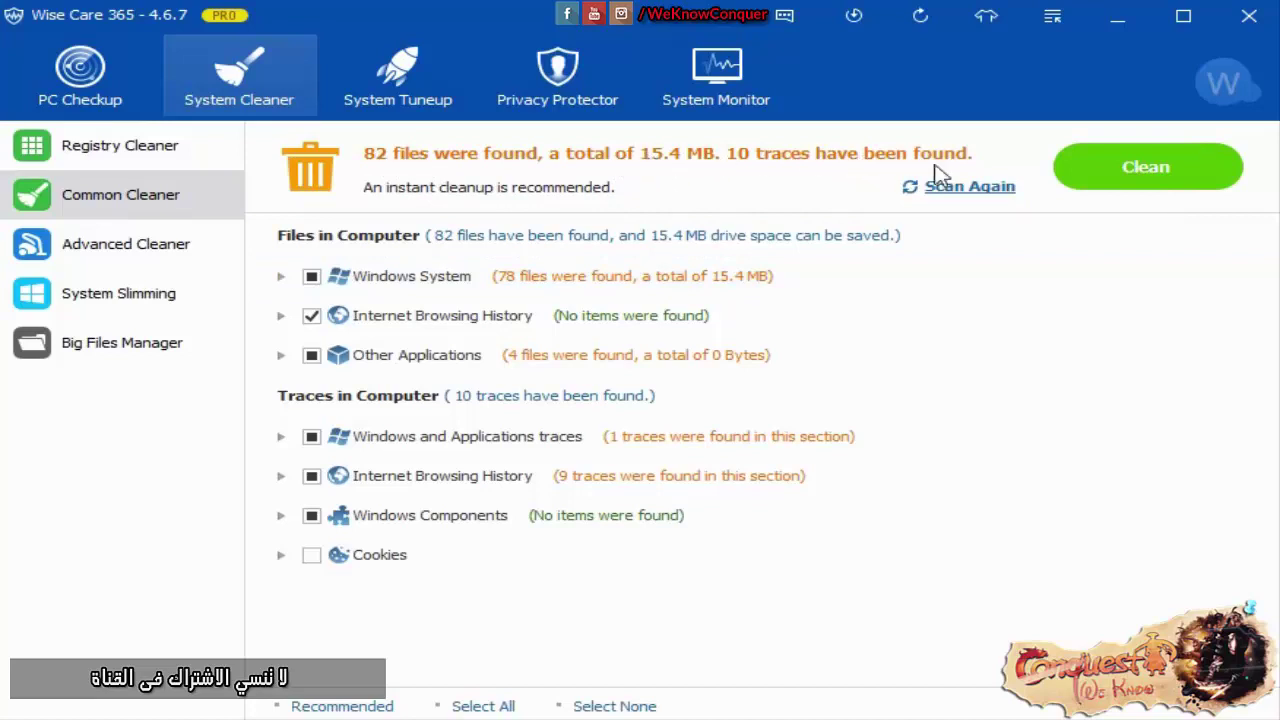
click(1165, 162)
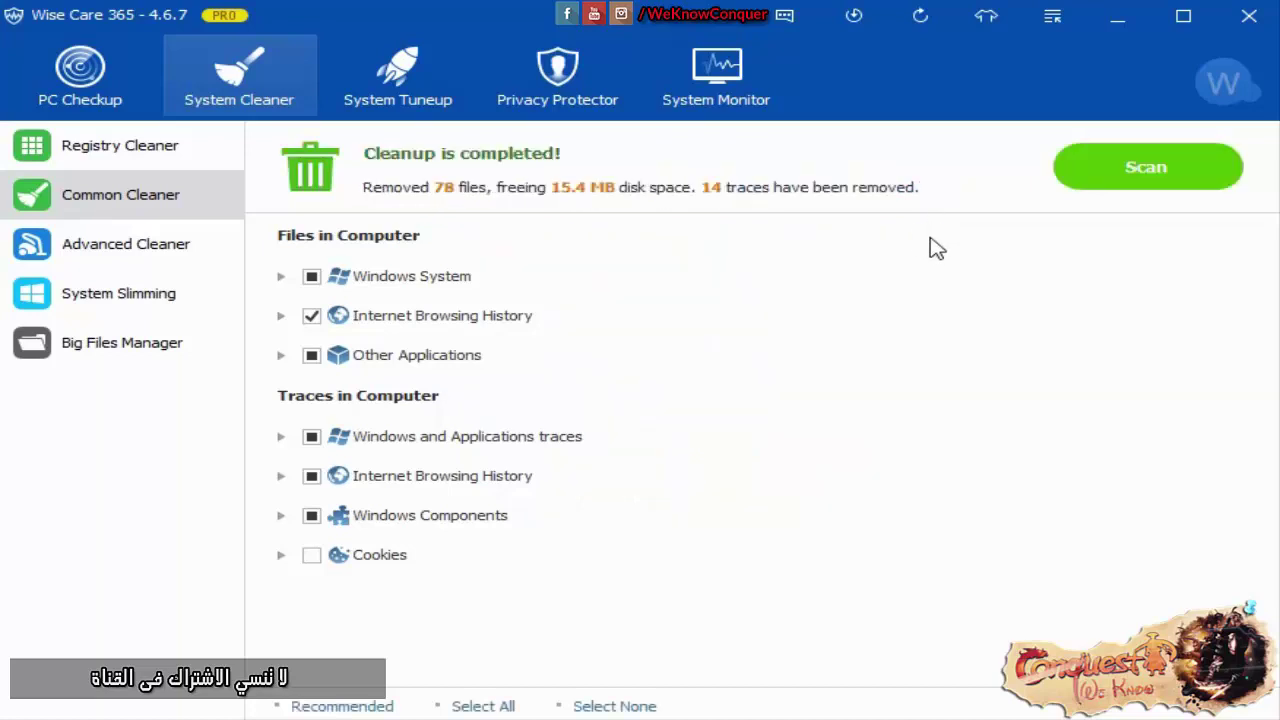
Scan local drives C:, E: and F: for useless files with Advanced Cleaner and look through the list of files found.
click(177, 250)
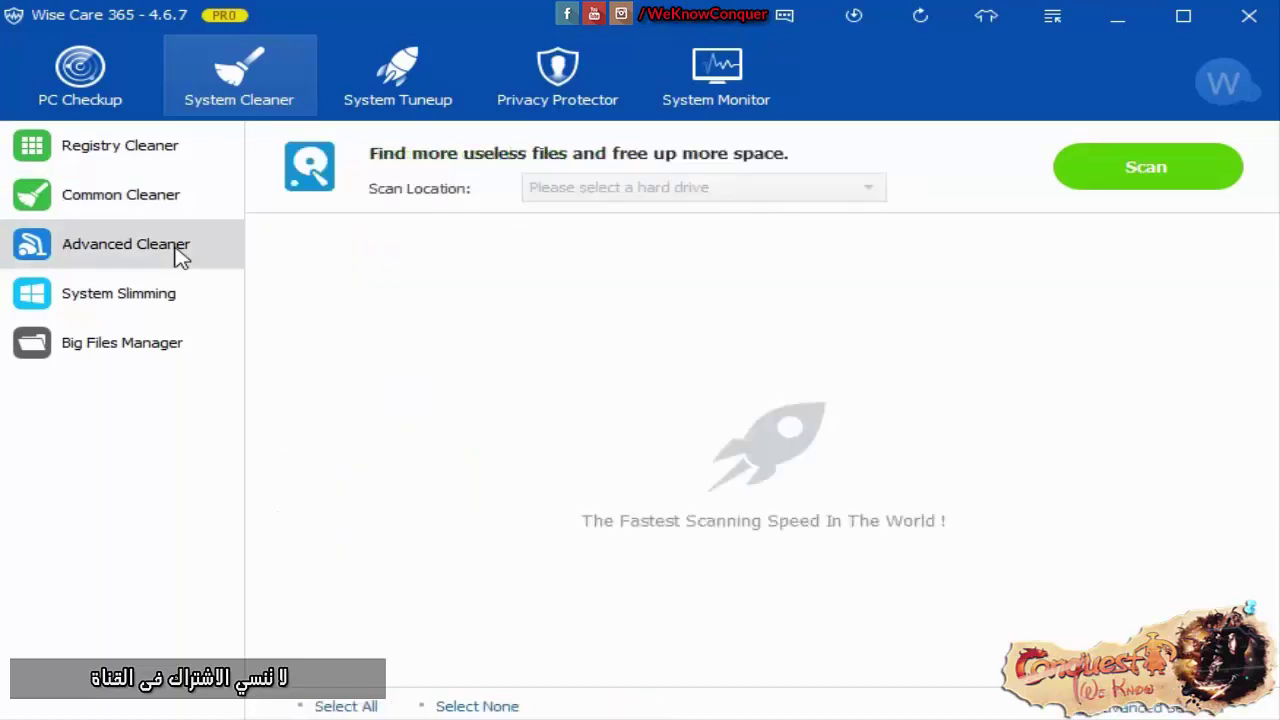
click(638, 197)
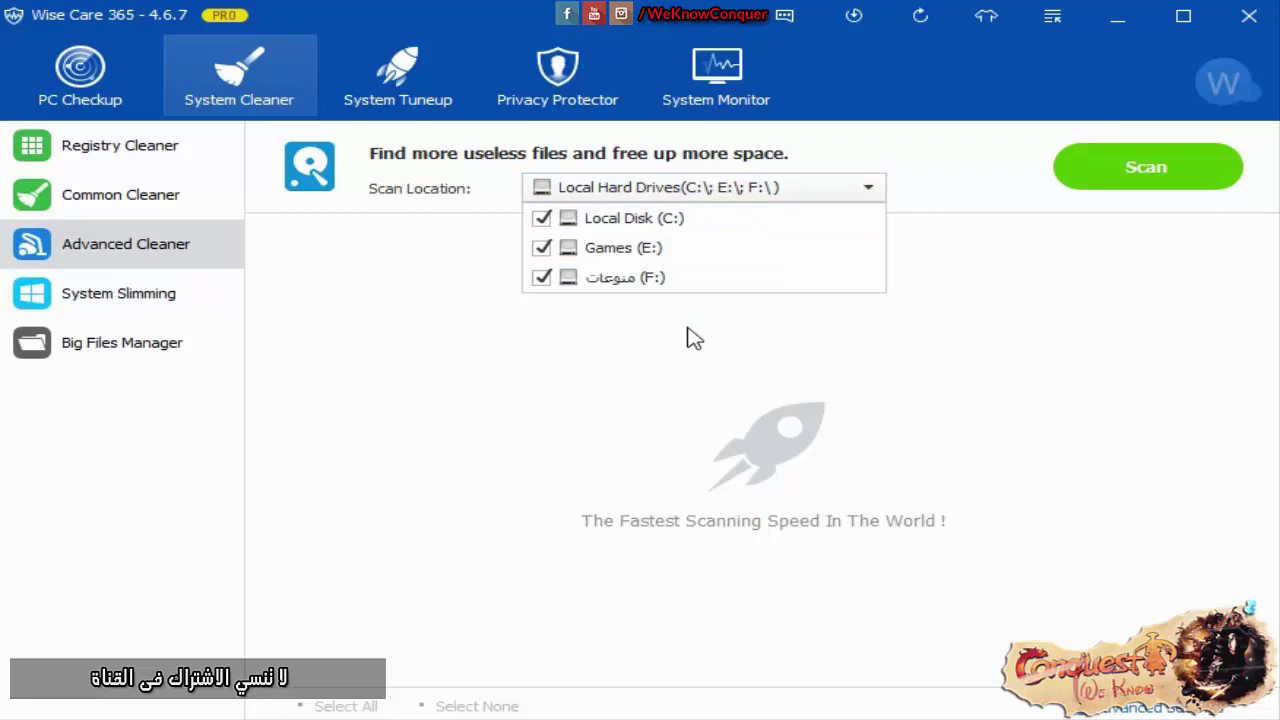
click(1206, 211)
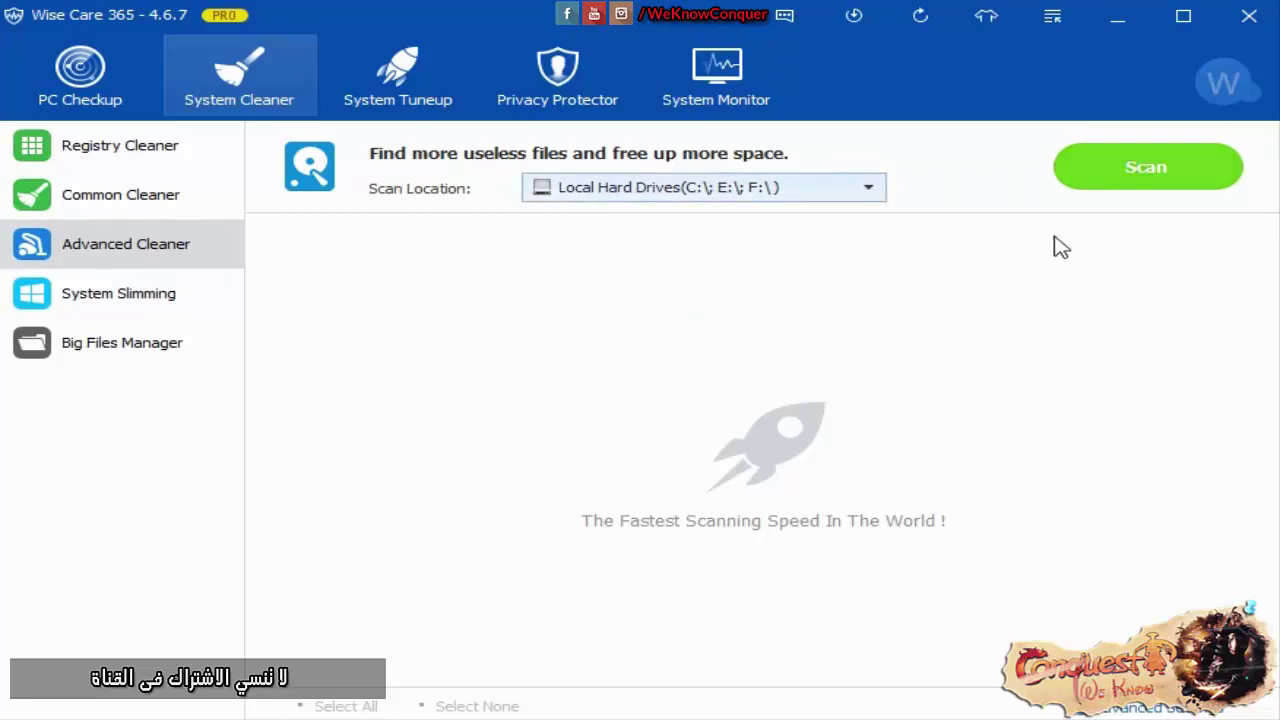
click(1075, 180)
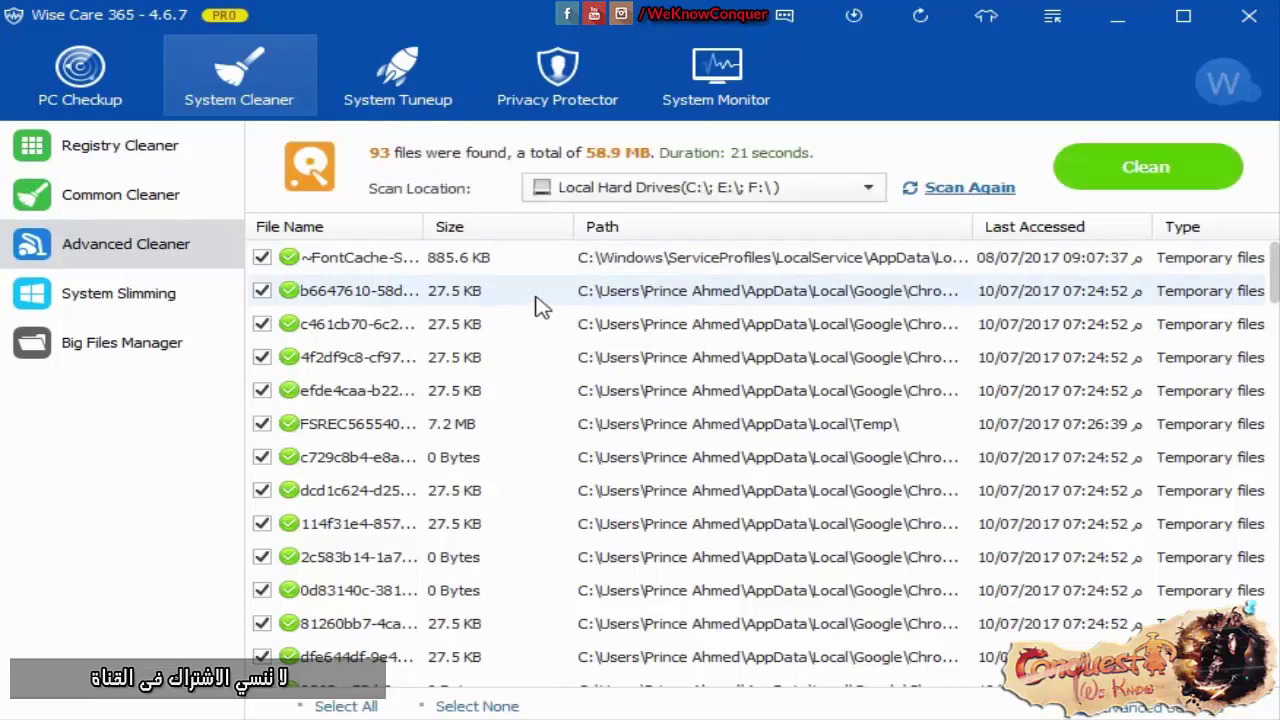
scroll(540, 305, down, 7)
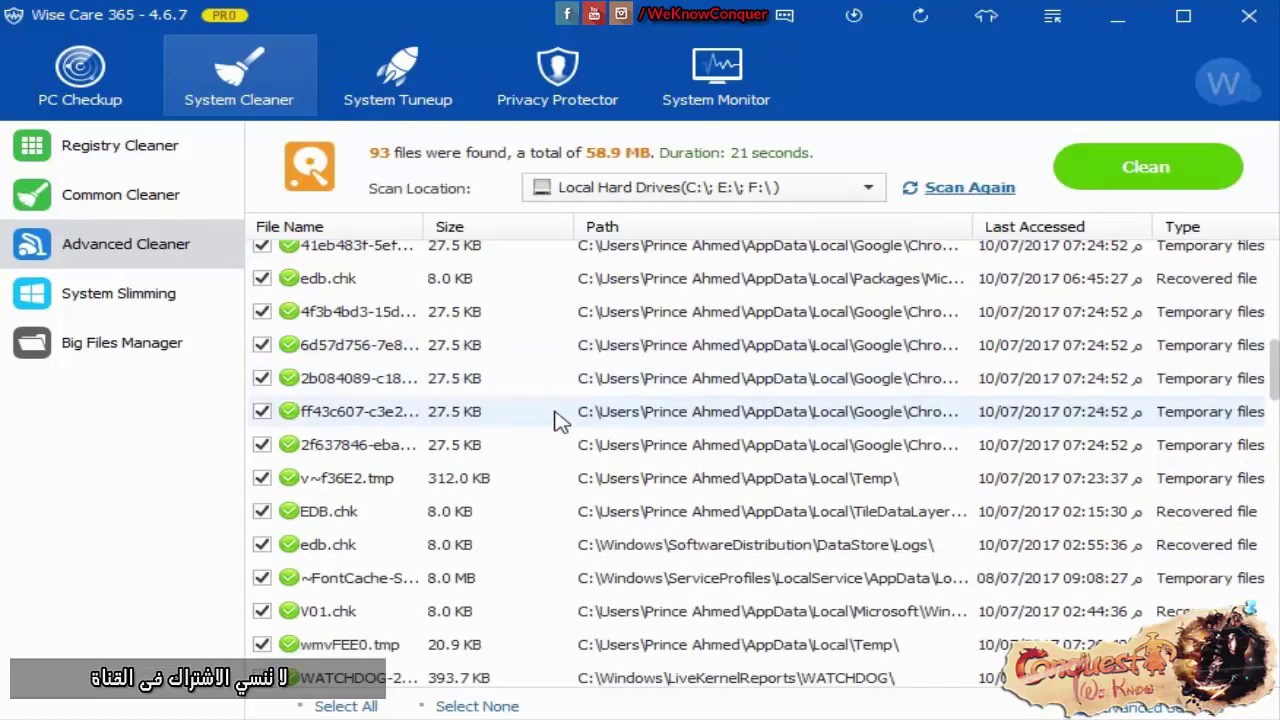
scroll(528, 603, down, 4)
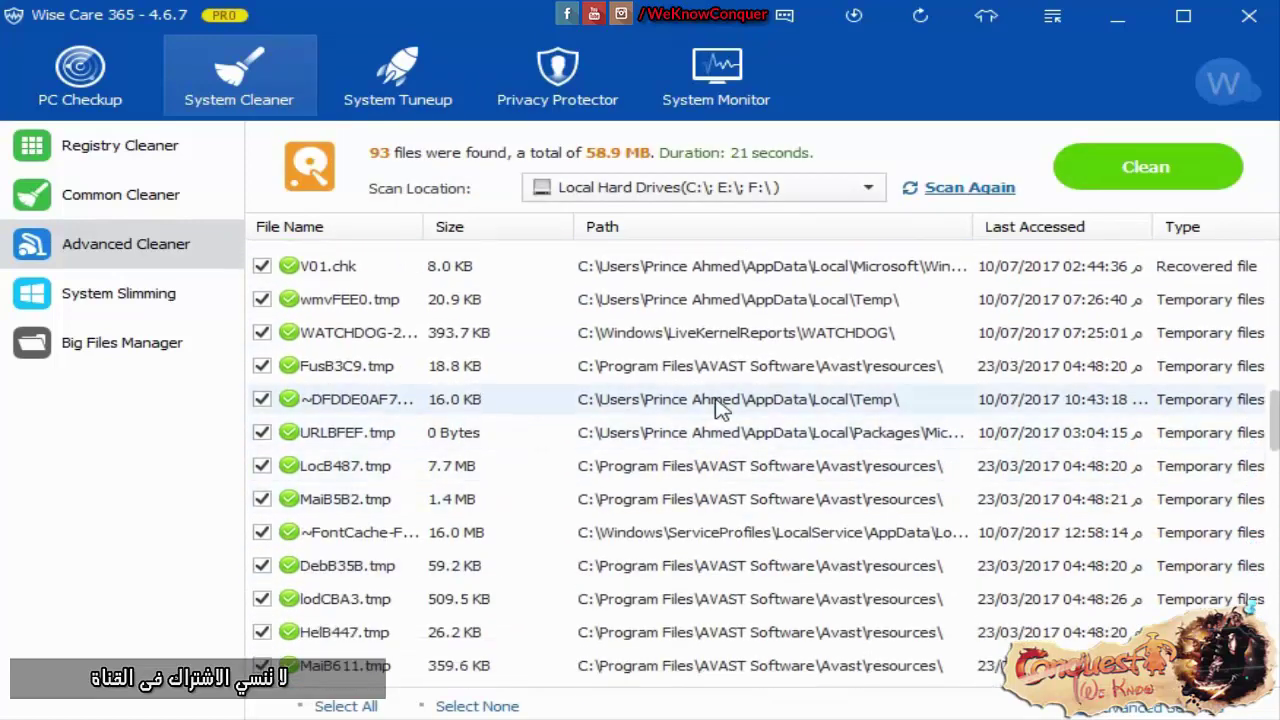
scroll(674, 500, down, 7)
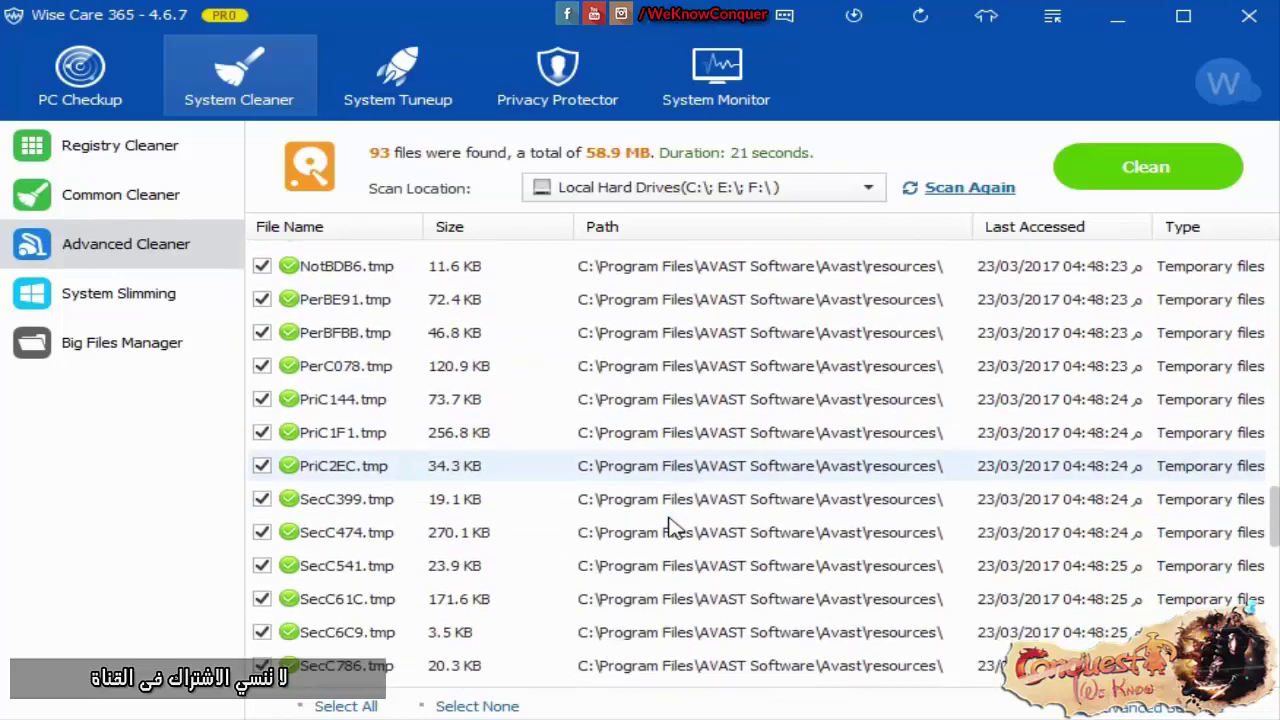
scroll(674, 527, down, 7)
scroll(820, 357, up, 1)
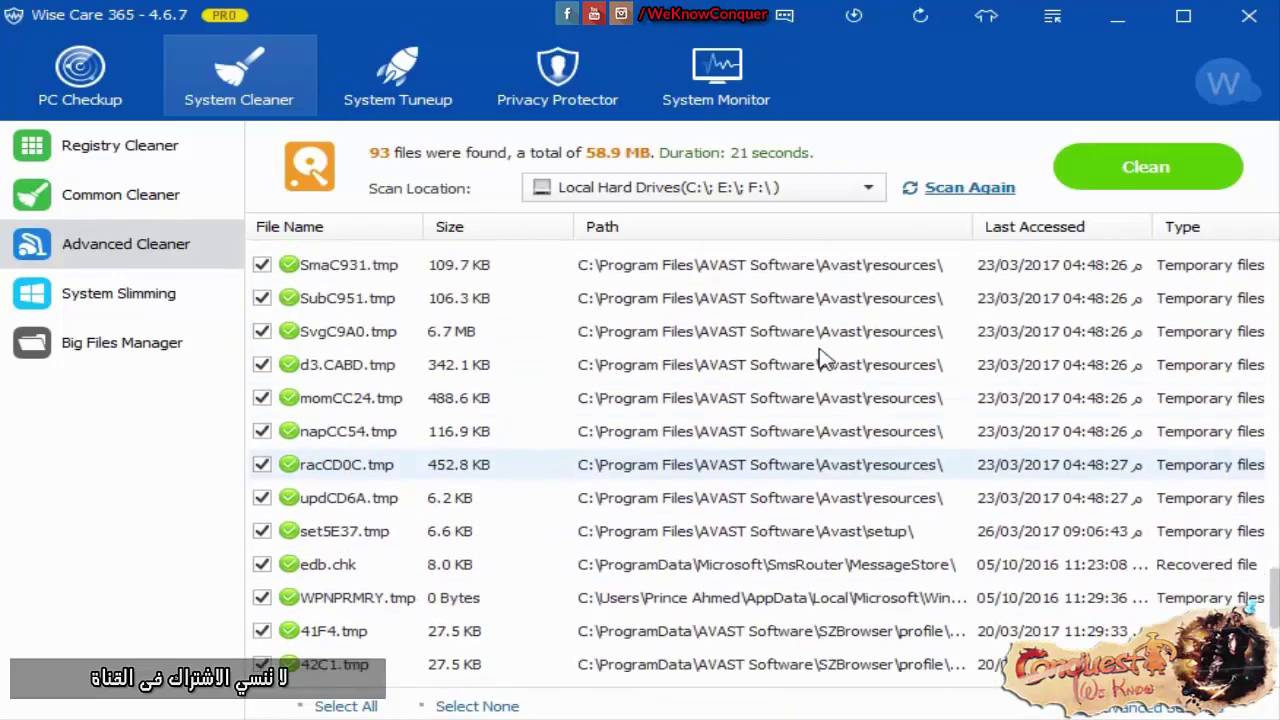
Go back through the list of useless files found by Advanced Cleaner and clean them all.
scroll(820, 357, up, 11)
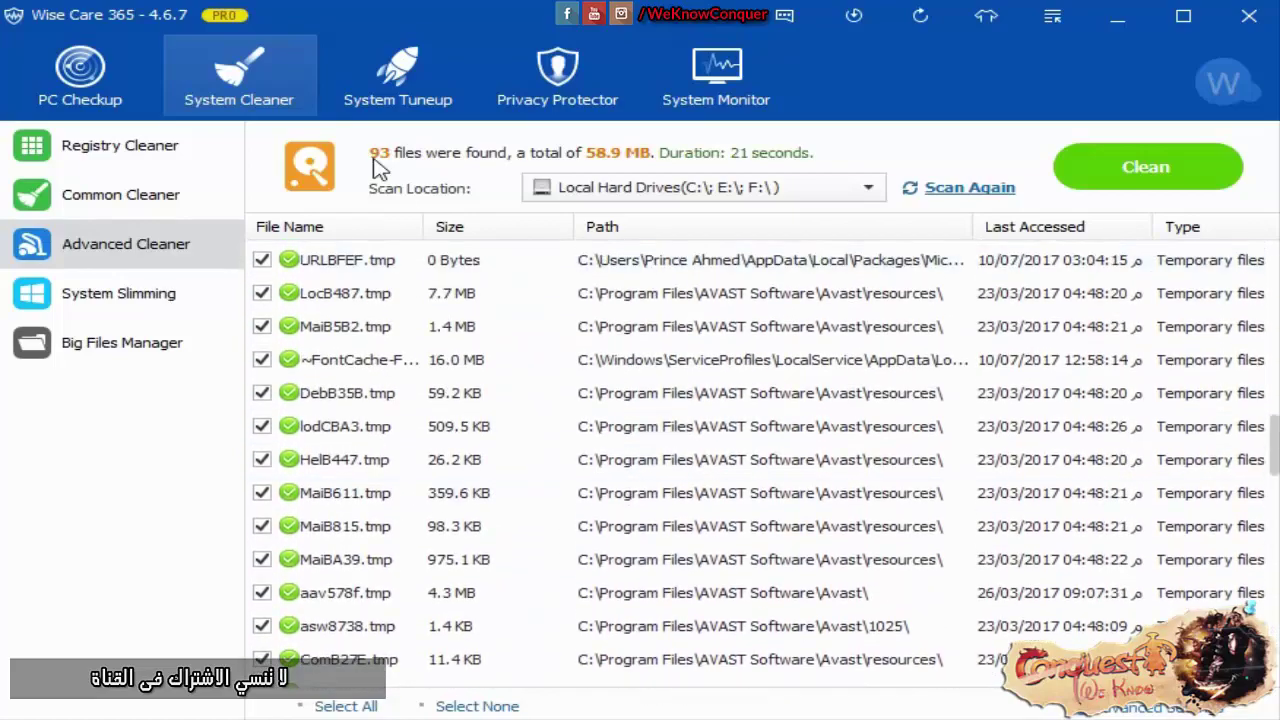
scroll(586, 337, up, 10)
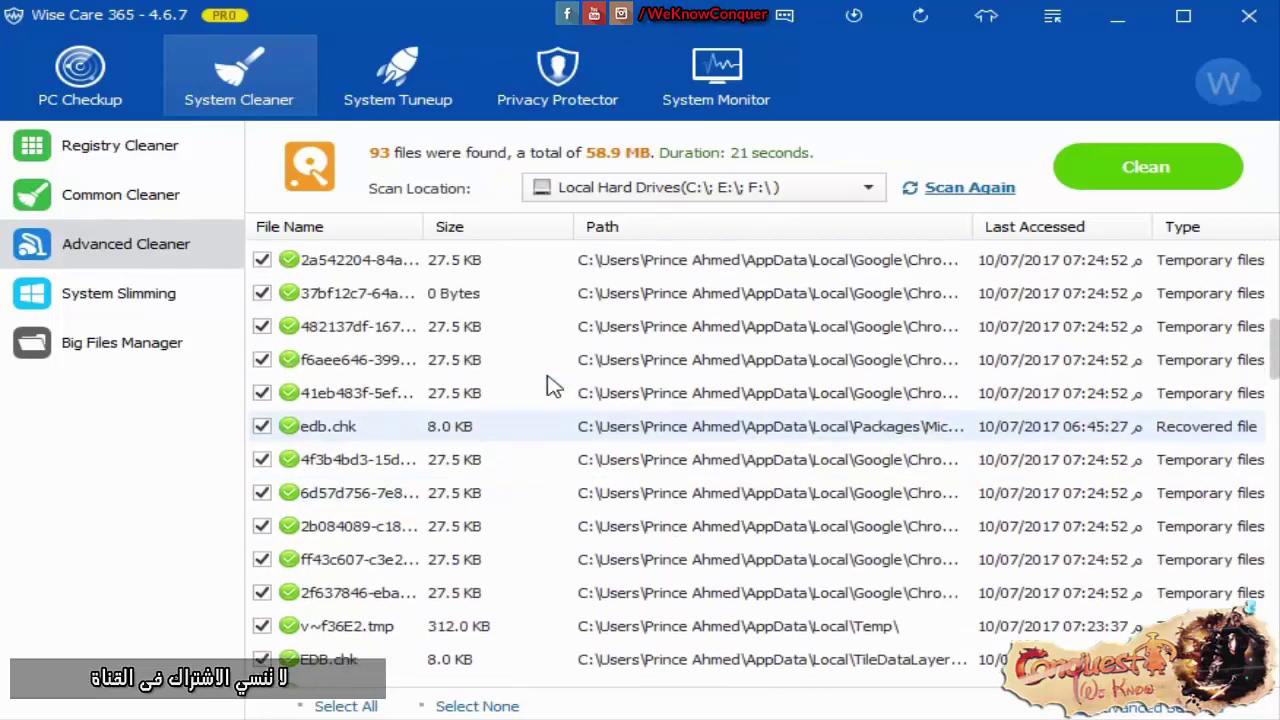
scroll(540, 388, up, 3)
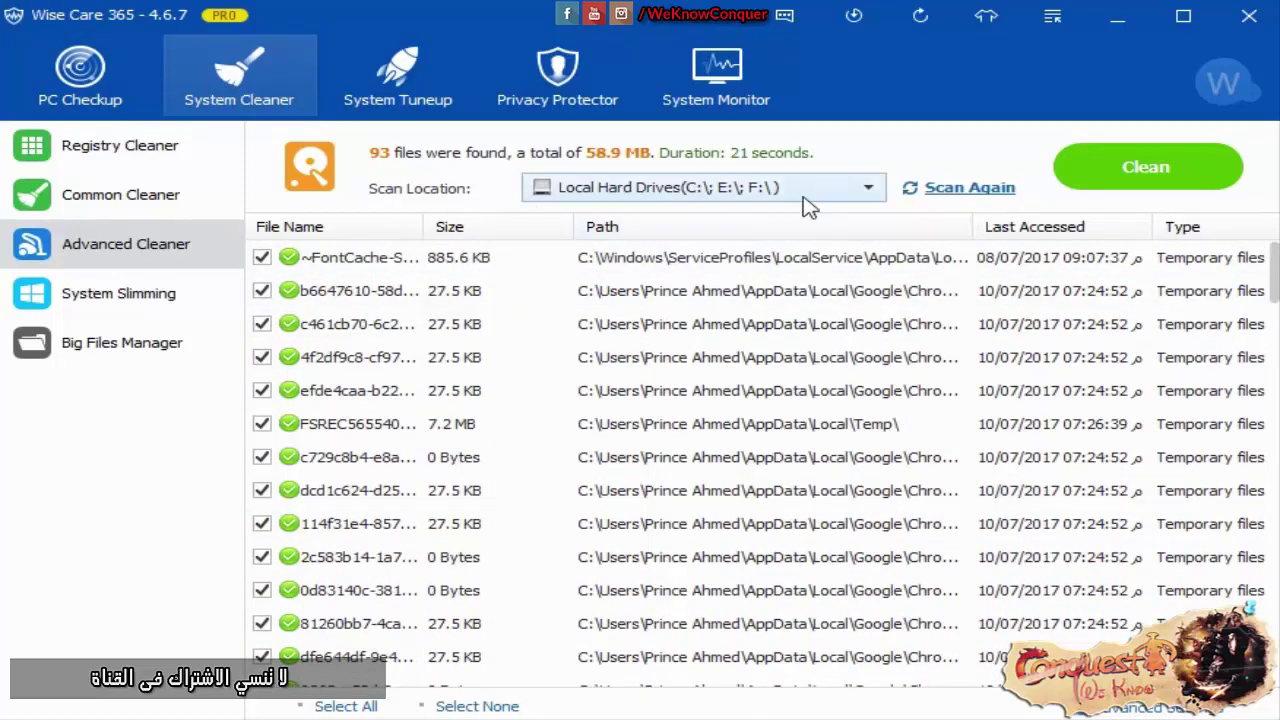
click(1125, 182)
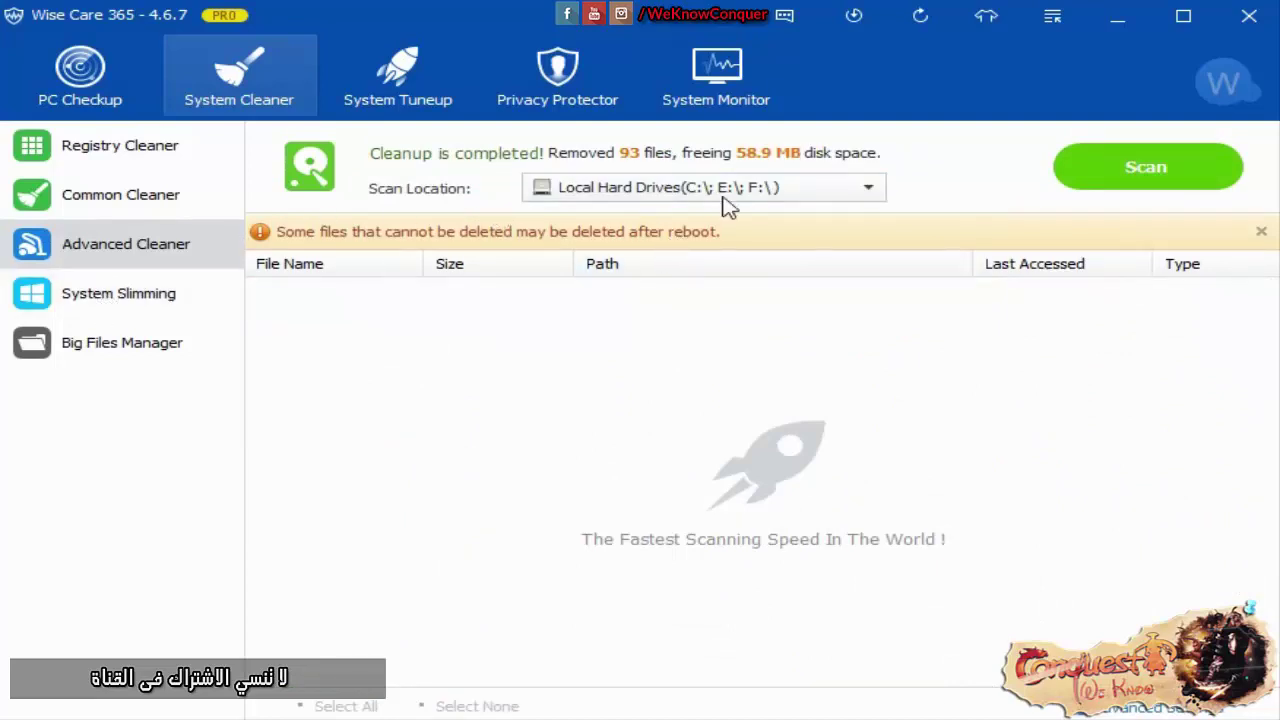
Rescan local drives C:, E: and F: with Advanced Cleaner, review the listed files, and clean them.
click(1090, 180)
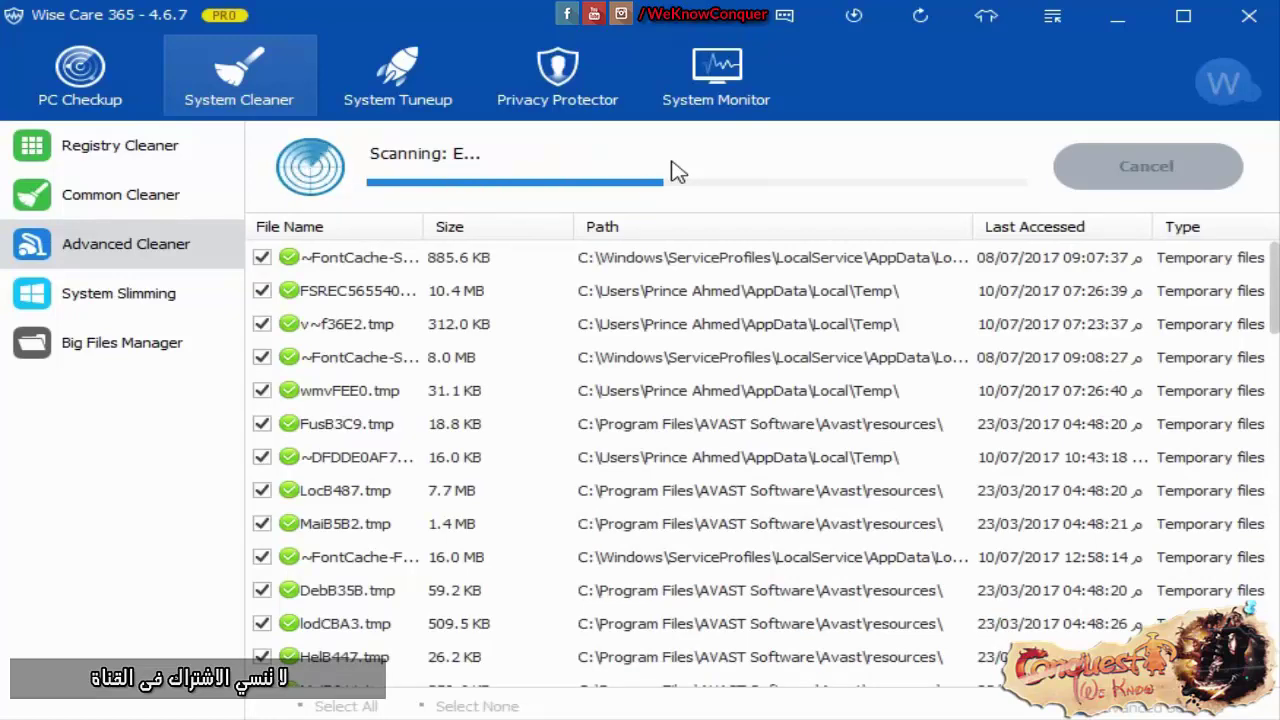
scroll(570, 320, down, 6)
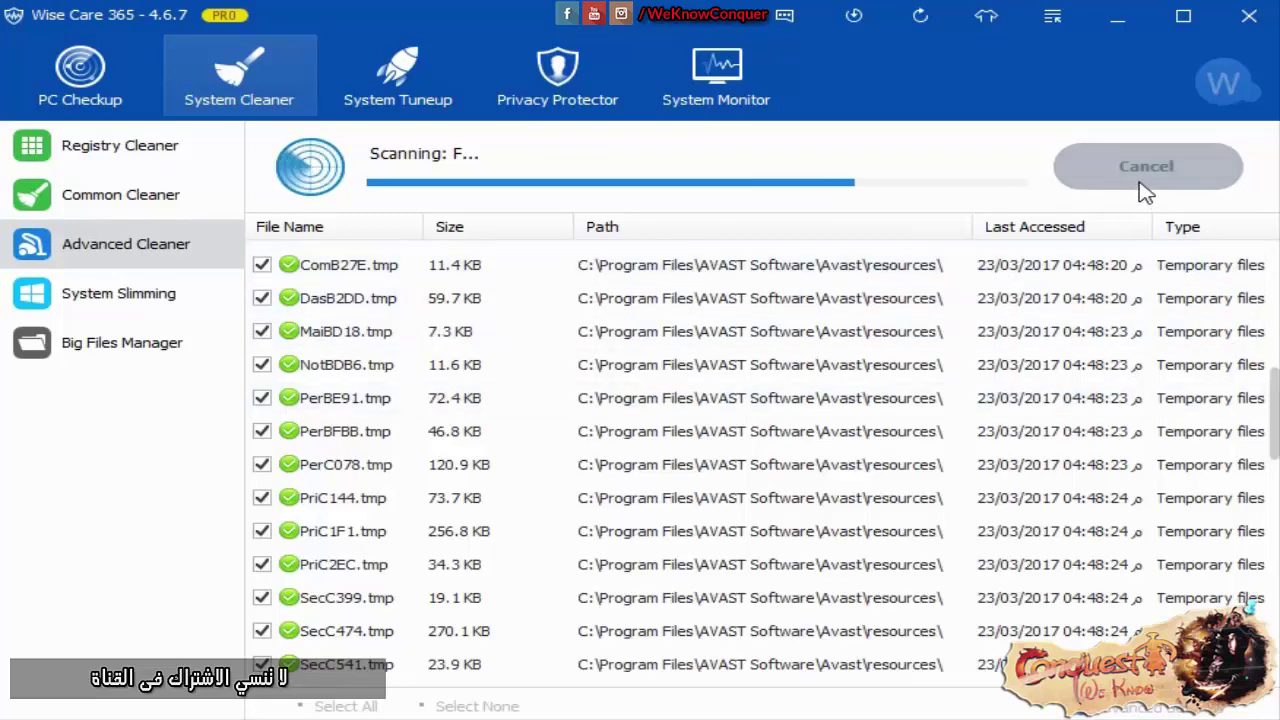
scroll(1022, 430, down, 6)
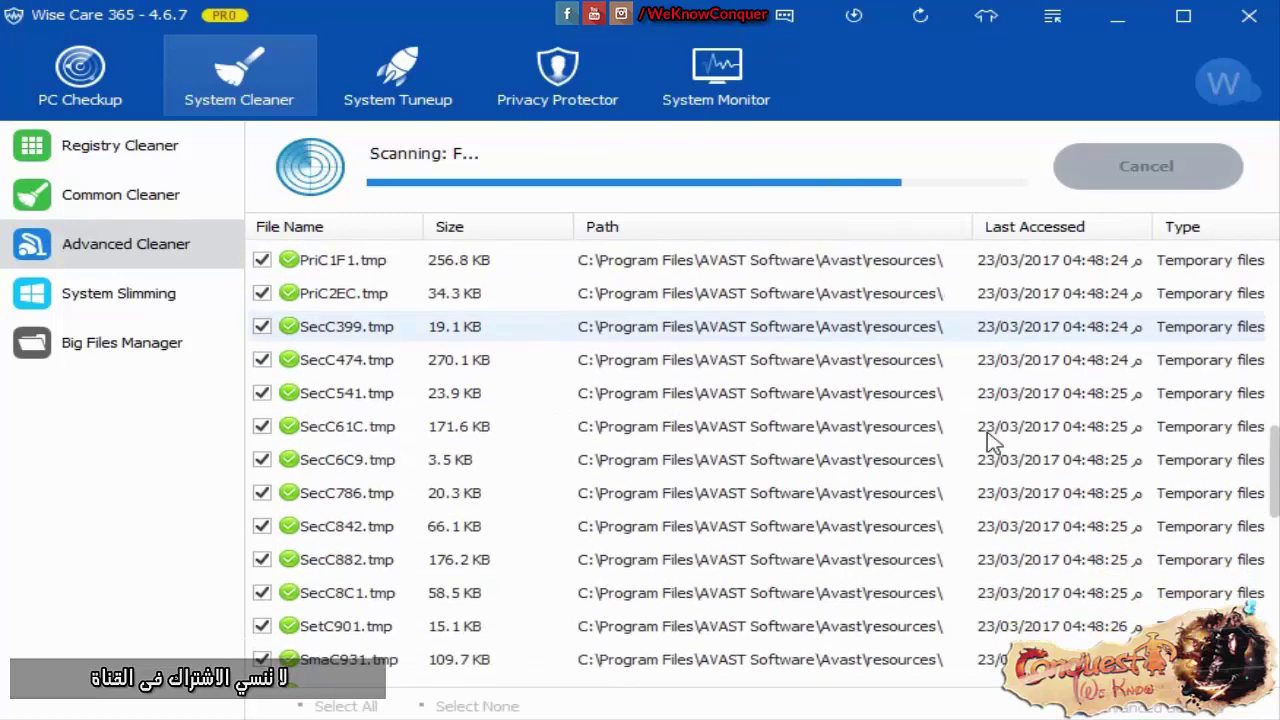
scroll(935, 455, down, 4)
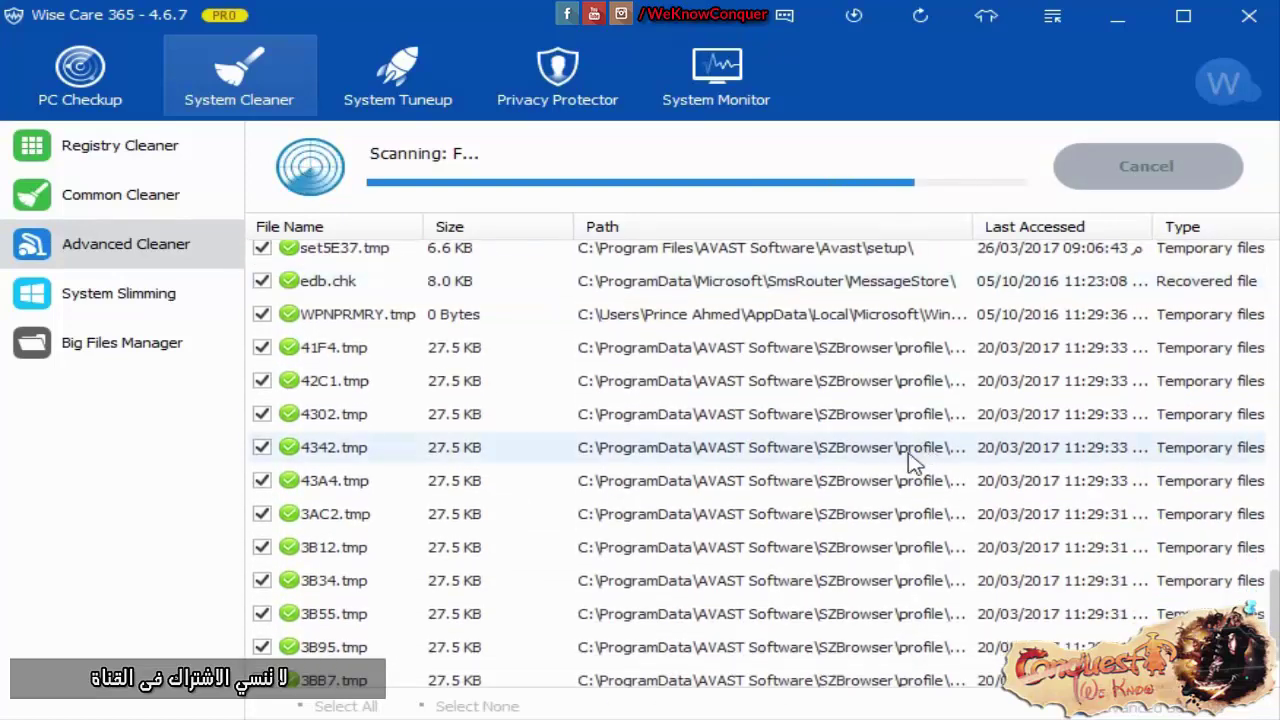
scroll(965, 300, up, 4)
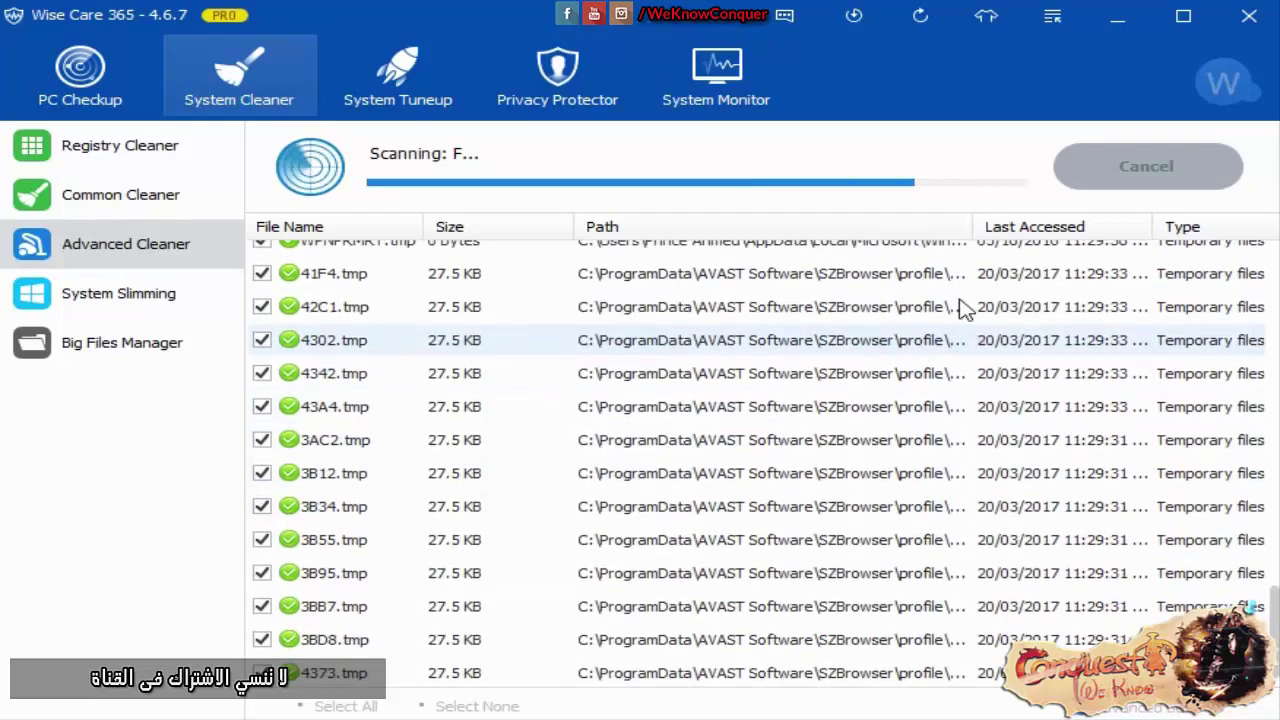
scroll(925, 302, up, 7)
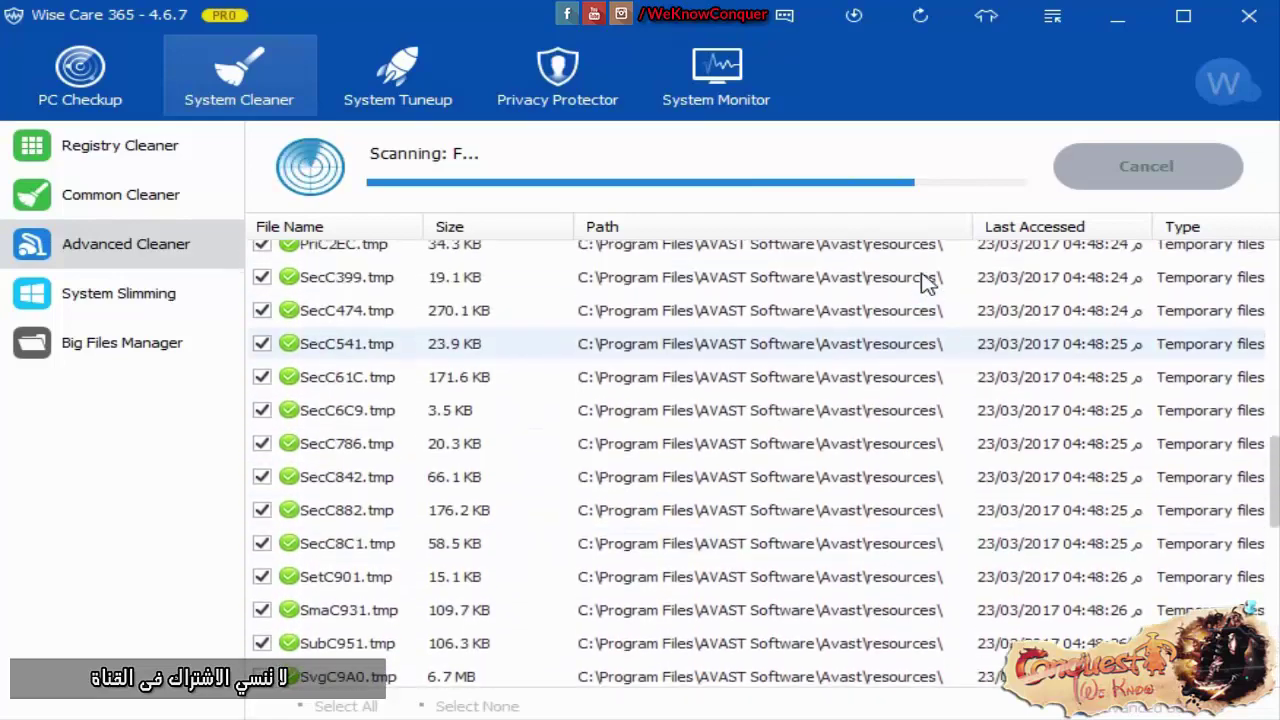
scroll(930, 300, up, 6)
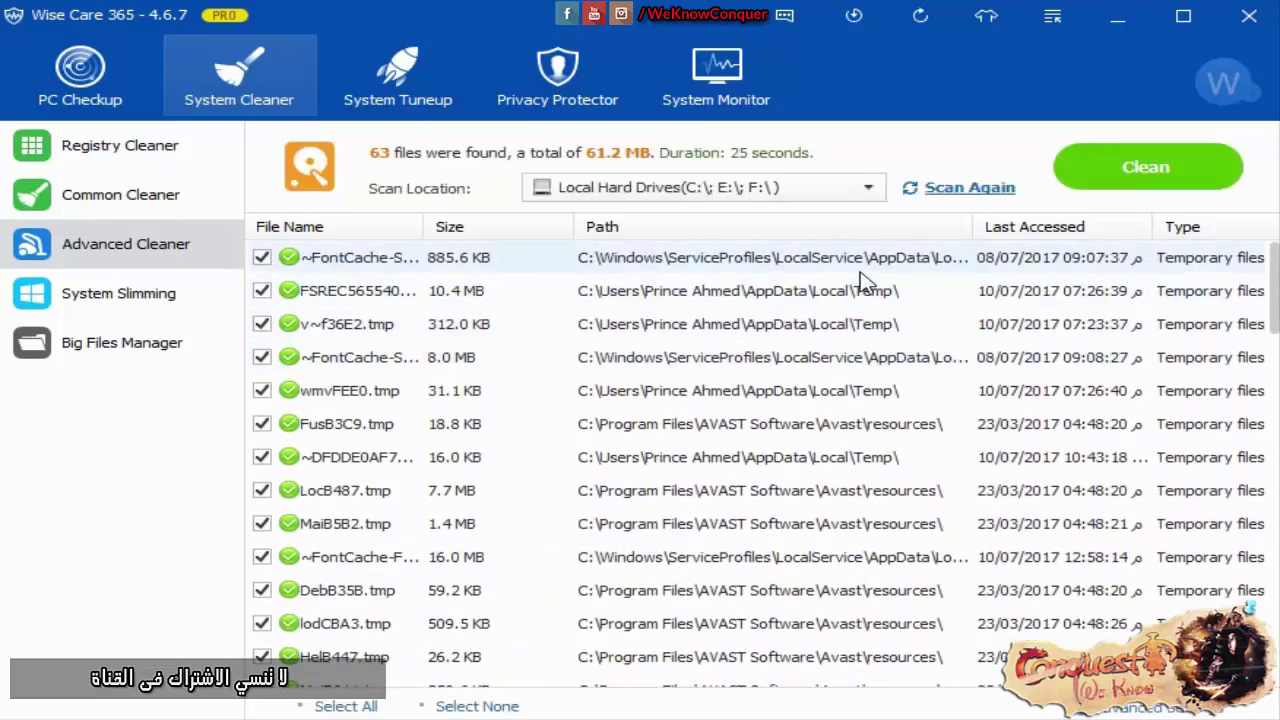
click(1136, 166)
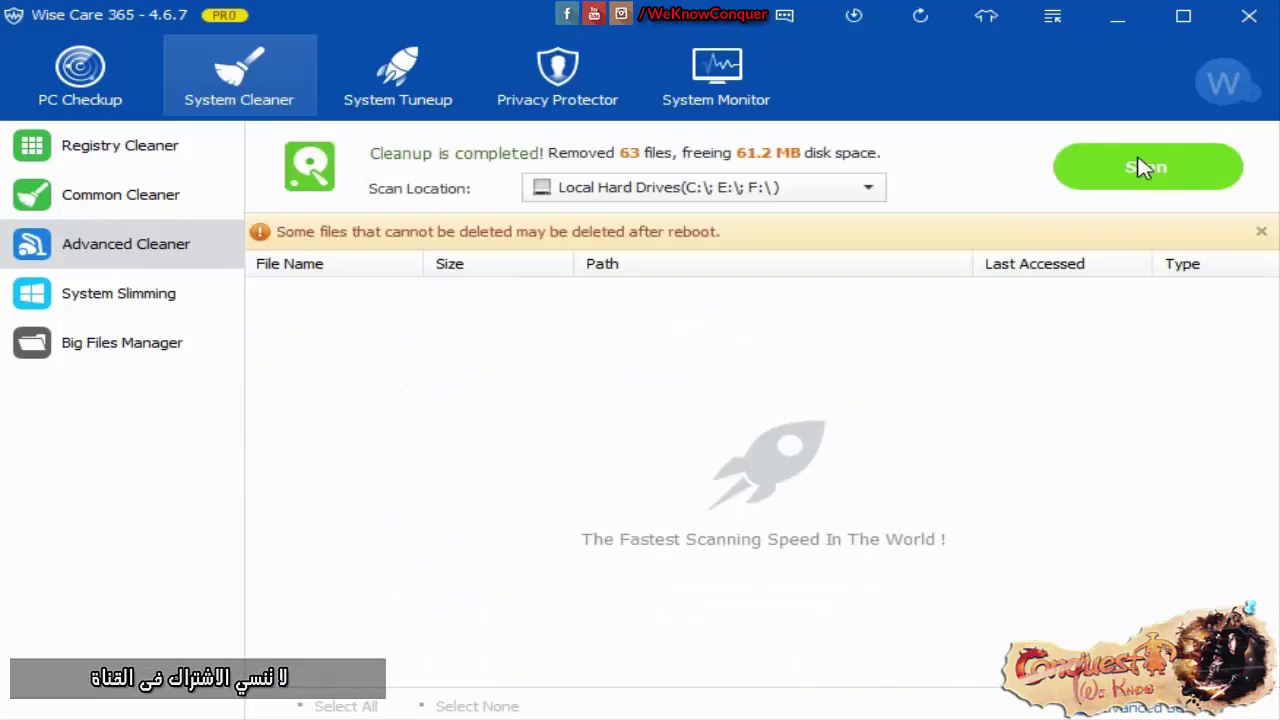
View the System Slimming items, and search local drives C:, E: and F: with Big Files Manager, looking through the files listed.
click(145, 308)
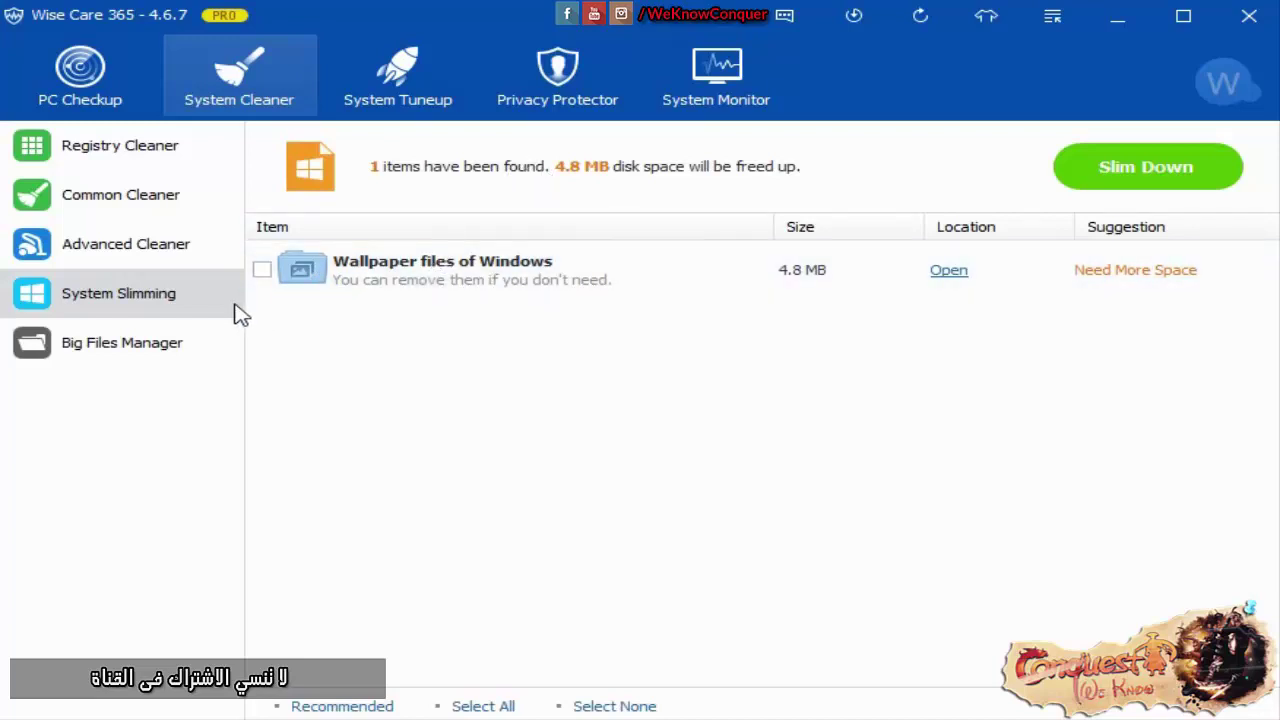
click(118, 348)
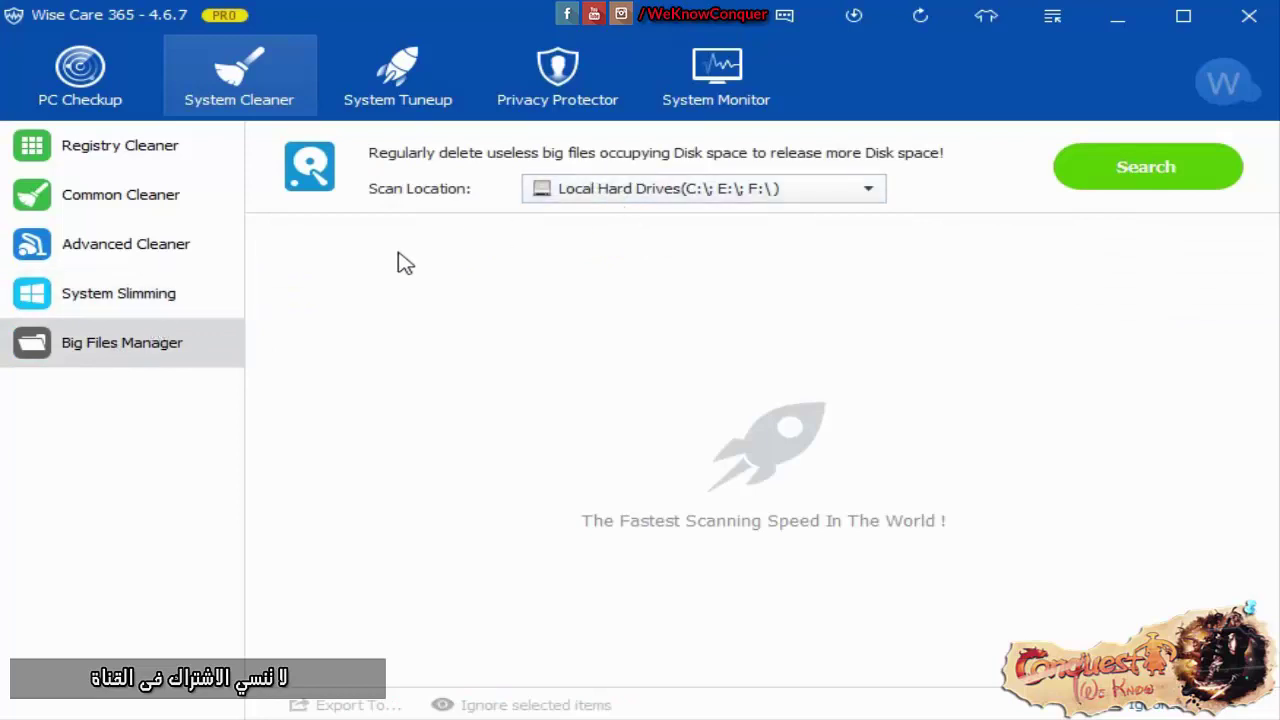
click(1126, 172)
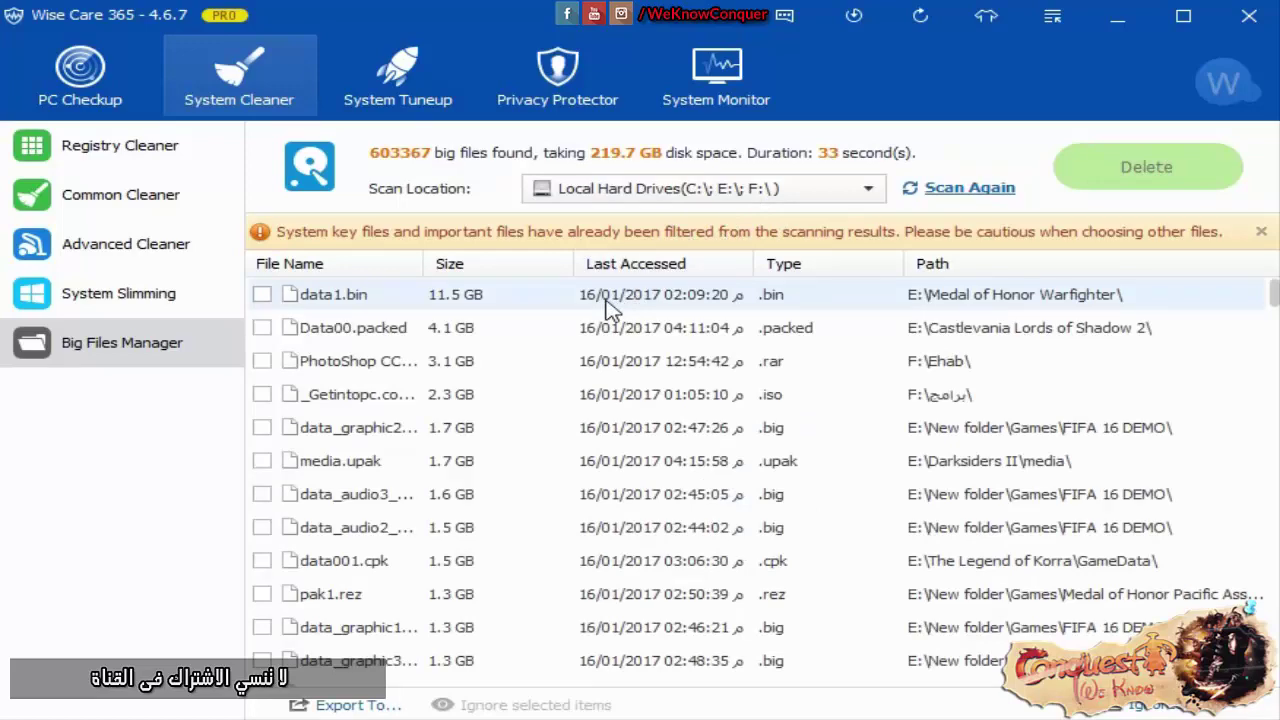
scroll(608, 308, down, 3)
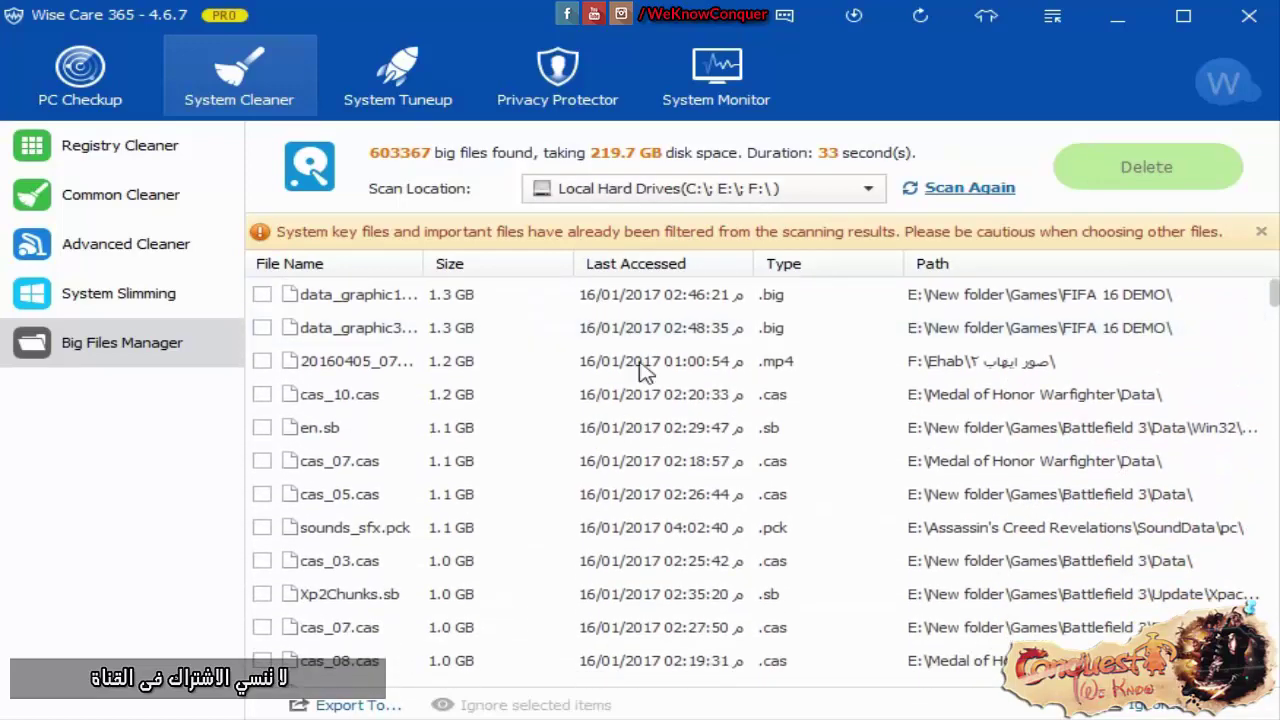
scroll(737, 471, down, 2)
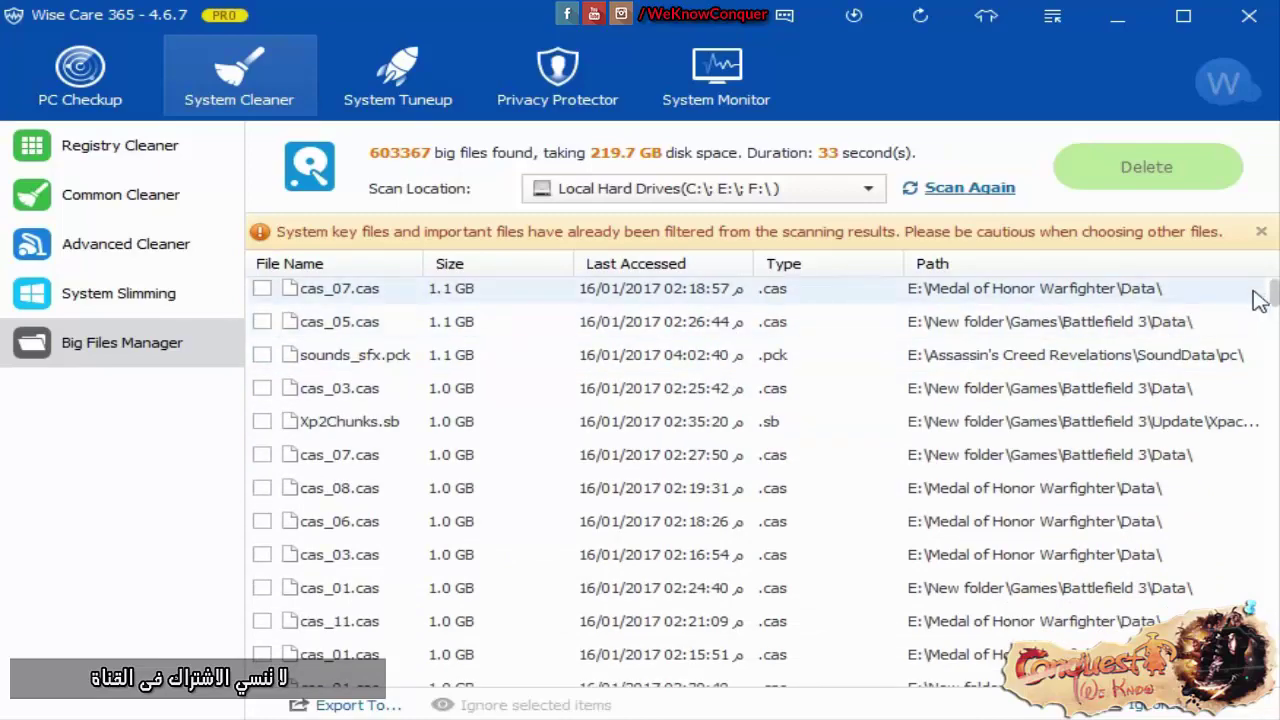
drag(1272, 295, 1270, 510)
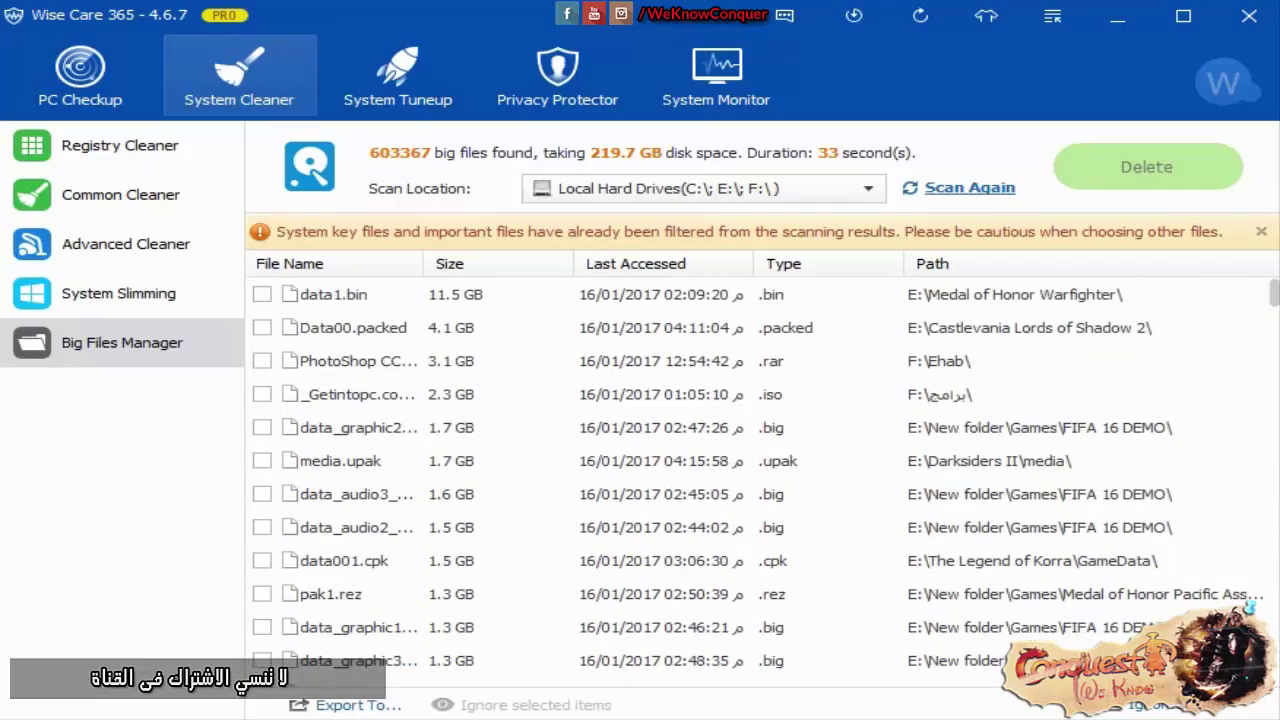
drag(1274, 300, 1276, 572)
mouse_move(1274, 296)
mouse_down()
mouse_move(1274, 357)
mouse_move(1274, 310)
mouse_up()
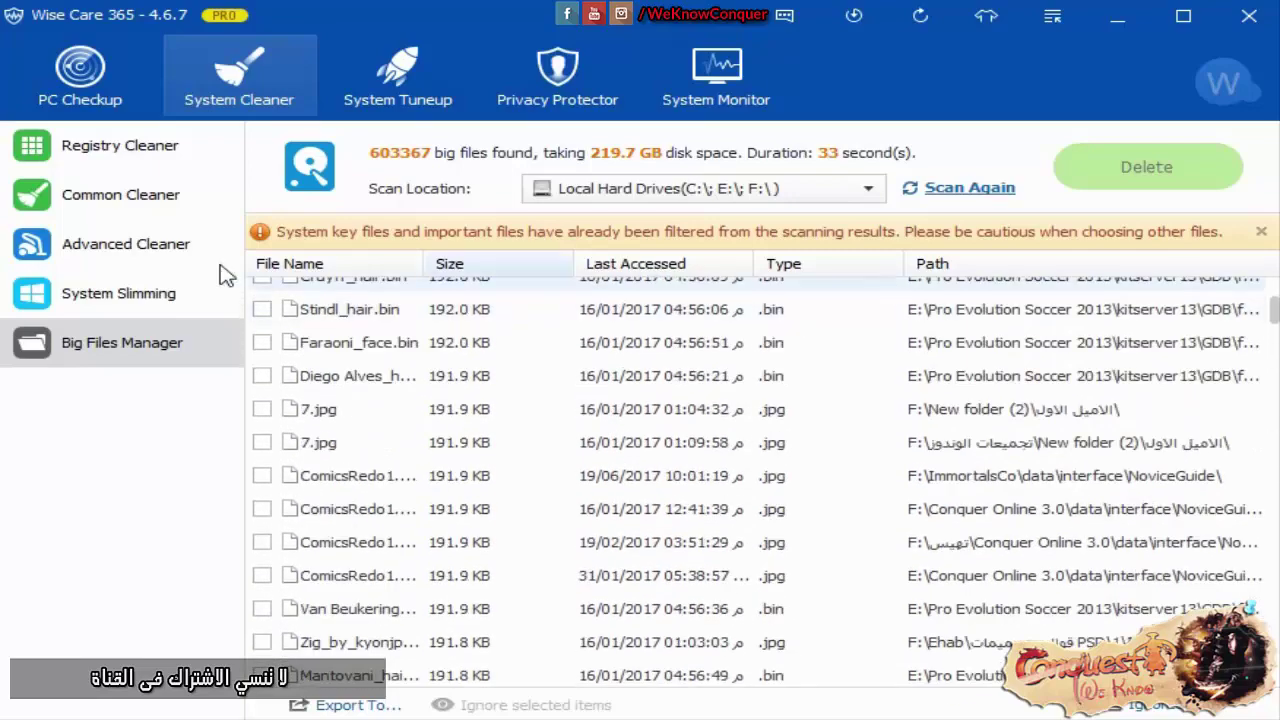
Look through System Optimizer's startup/shutdown, system stability, system speedup and network speedup items in System Tuneup.
click(409, 66)
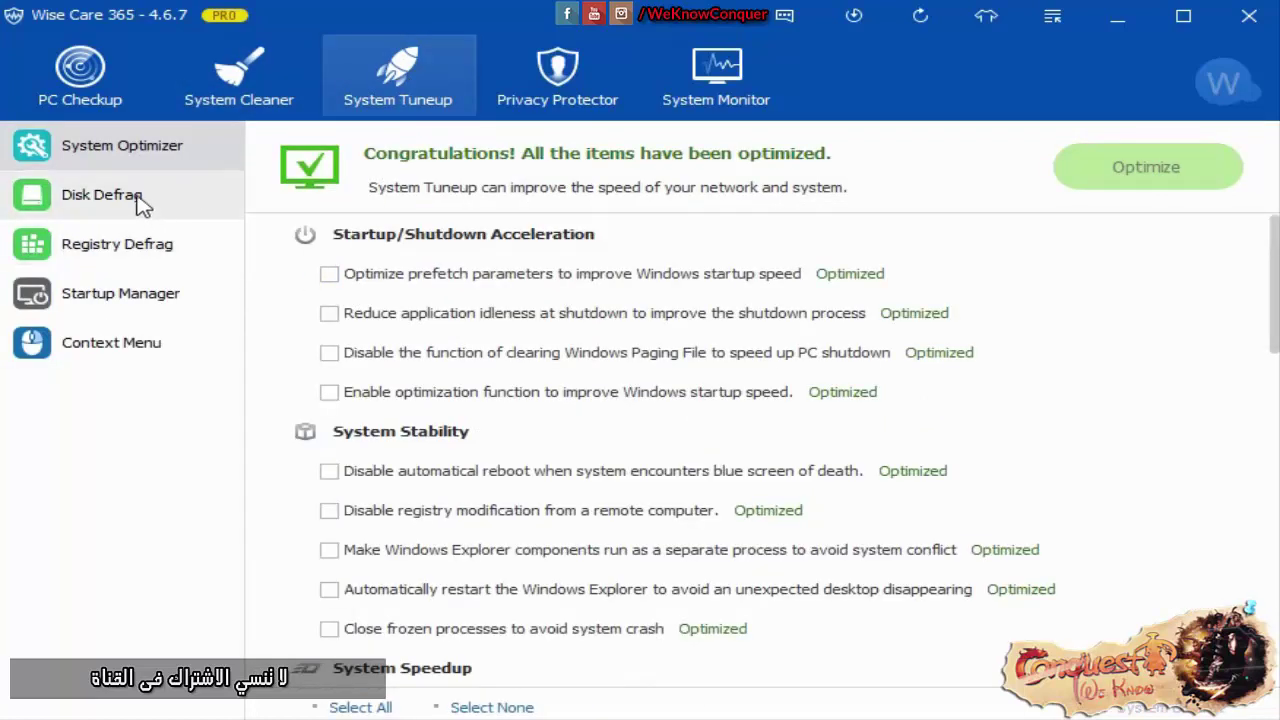
scroll(560, 368, down, 5)
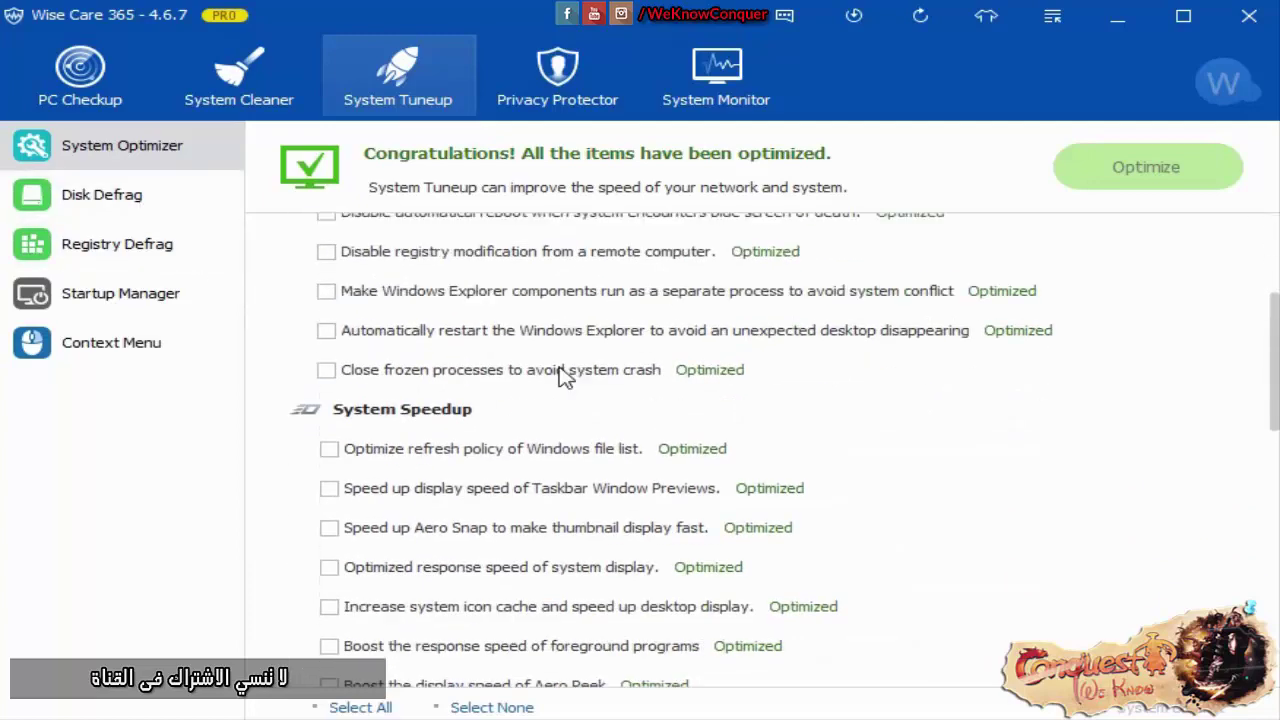
scroll(566, 376, down, 5)
scroll(500, 365, up, 2)
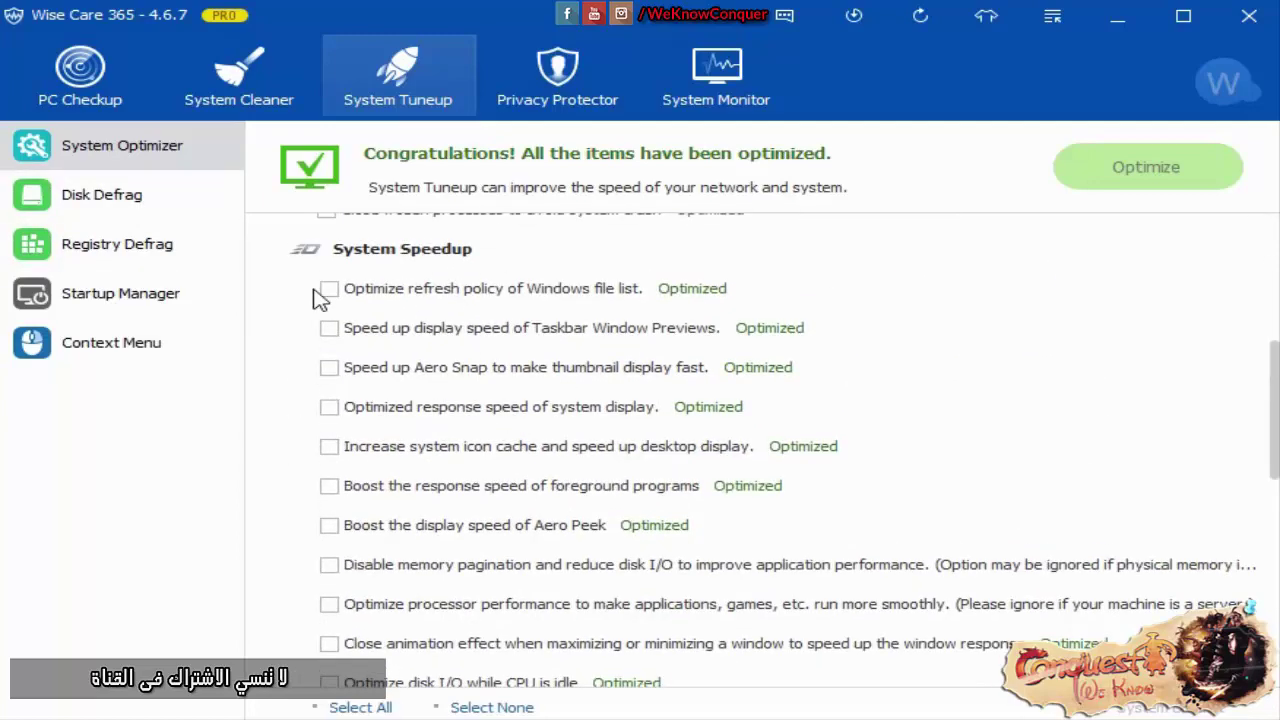
scroll(350, 328, down, 8)
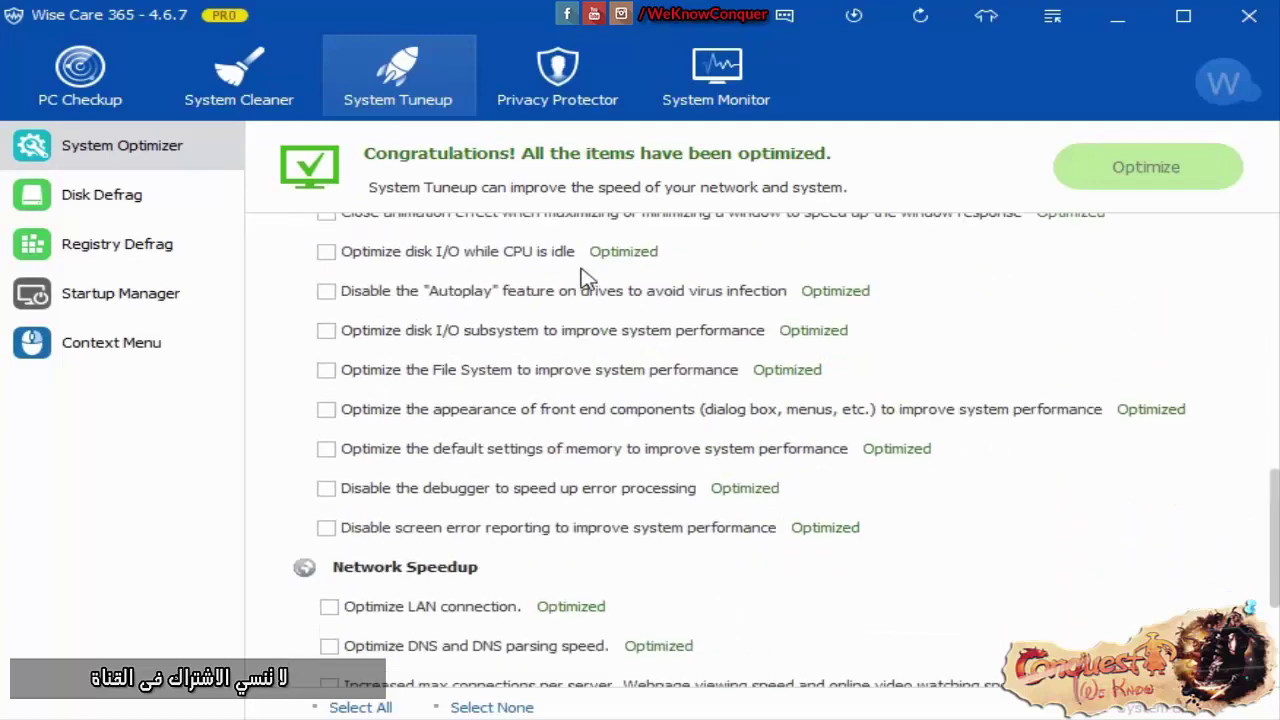
scroll(462, 387, up, 2)
scroll(462, 387, up, 15)
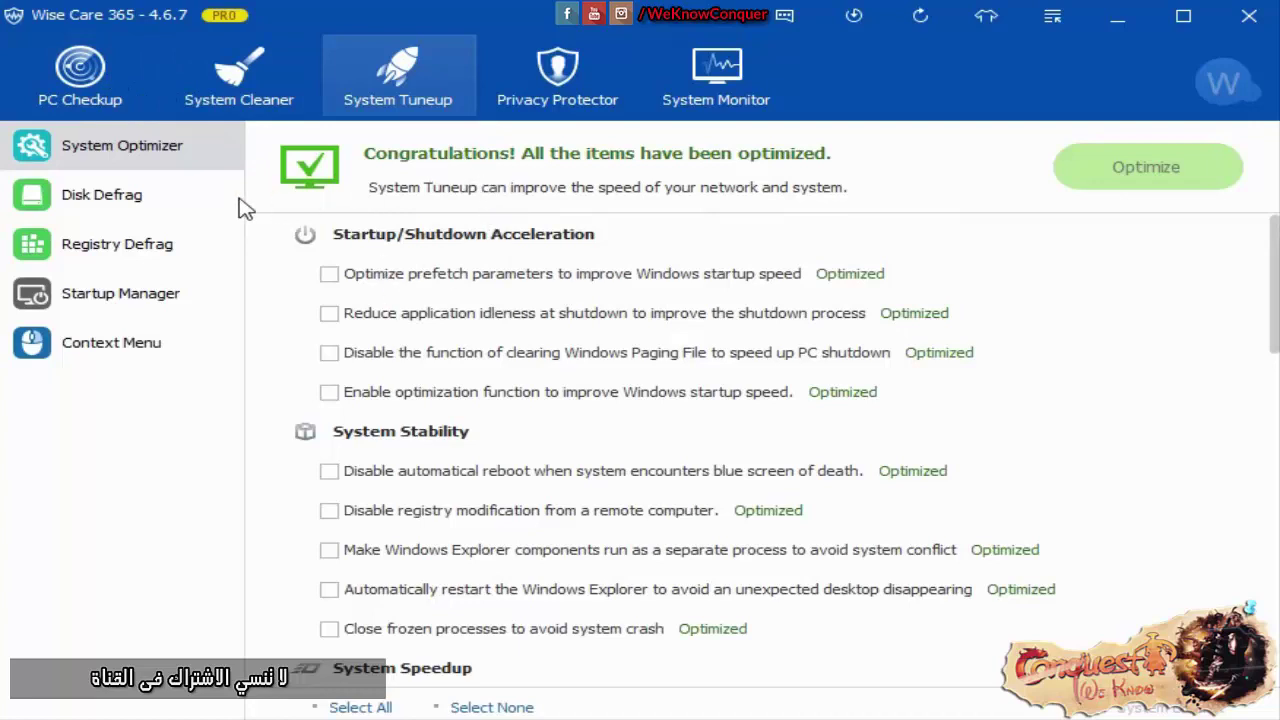
Start defragmenting drives C:, E: and F: with Disk Defrag.
click(162, 205)
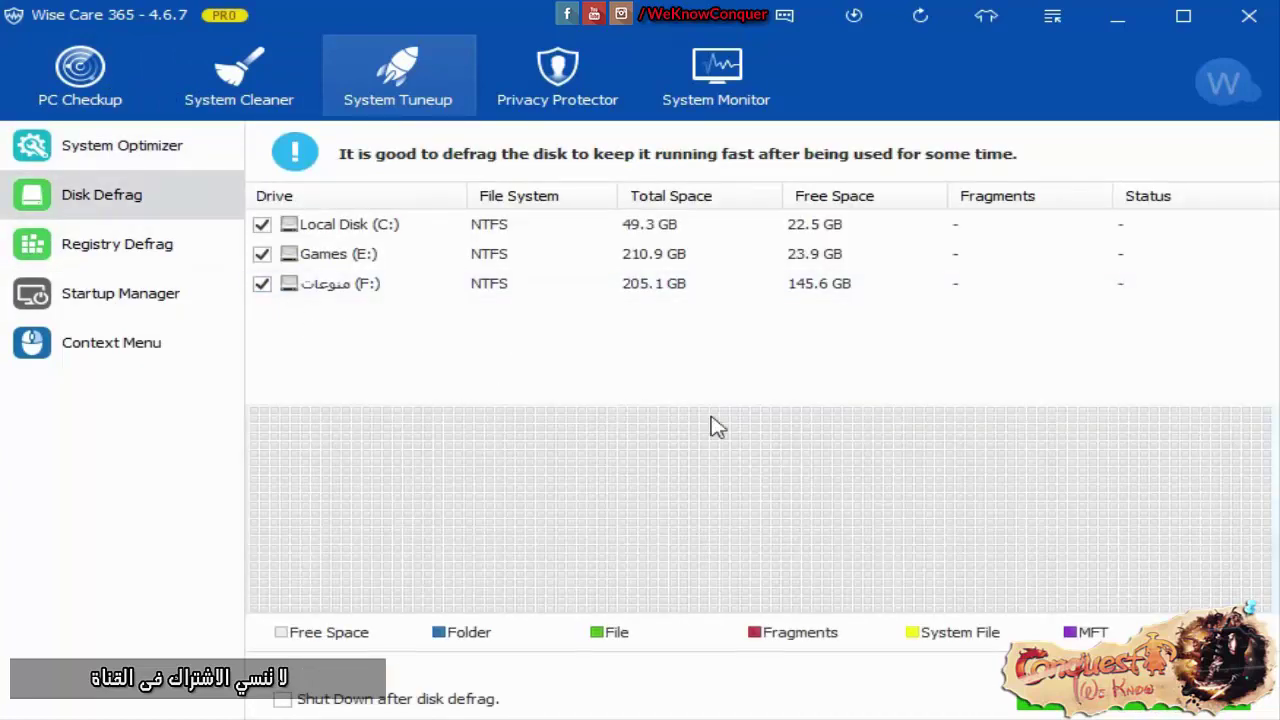
click(1110, 705)
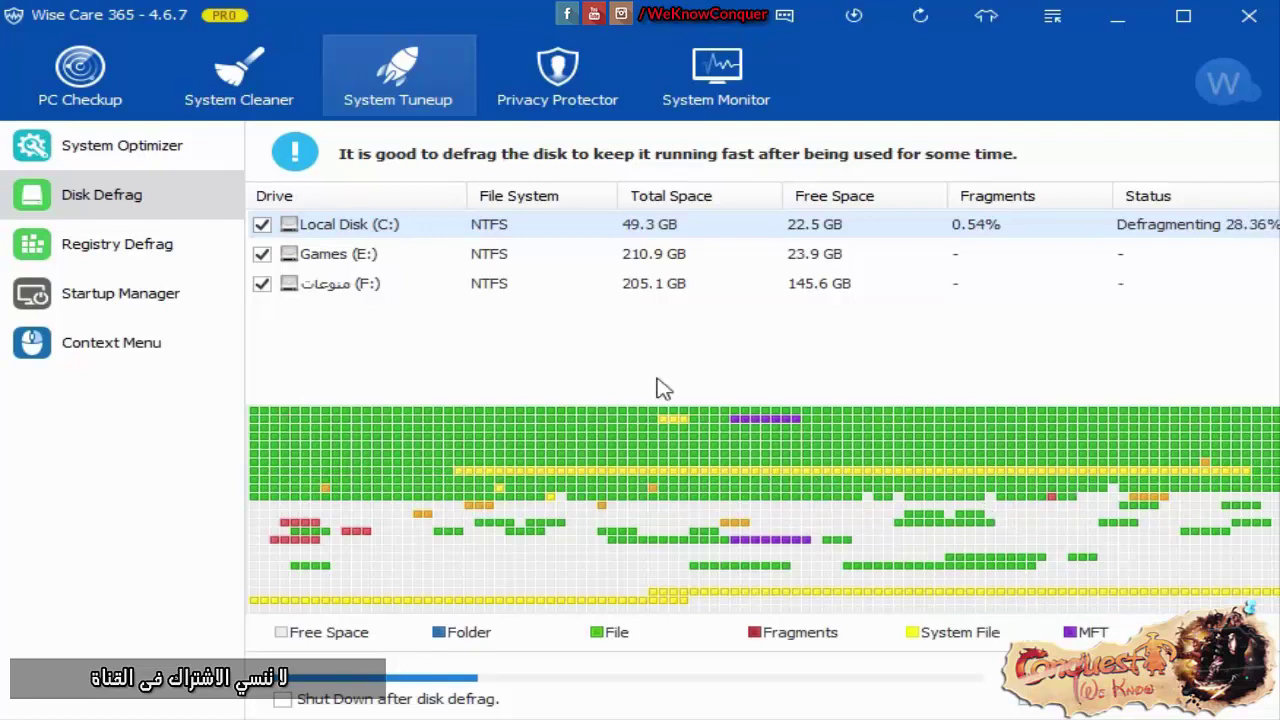
Analyze the registry with Registry Defrag and request its defragmentation, declining the confirmation that would reboot the PC.
click(110, 246)
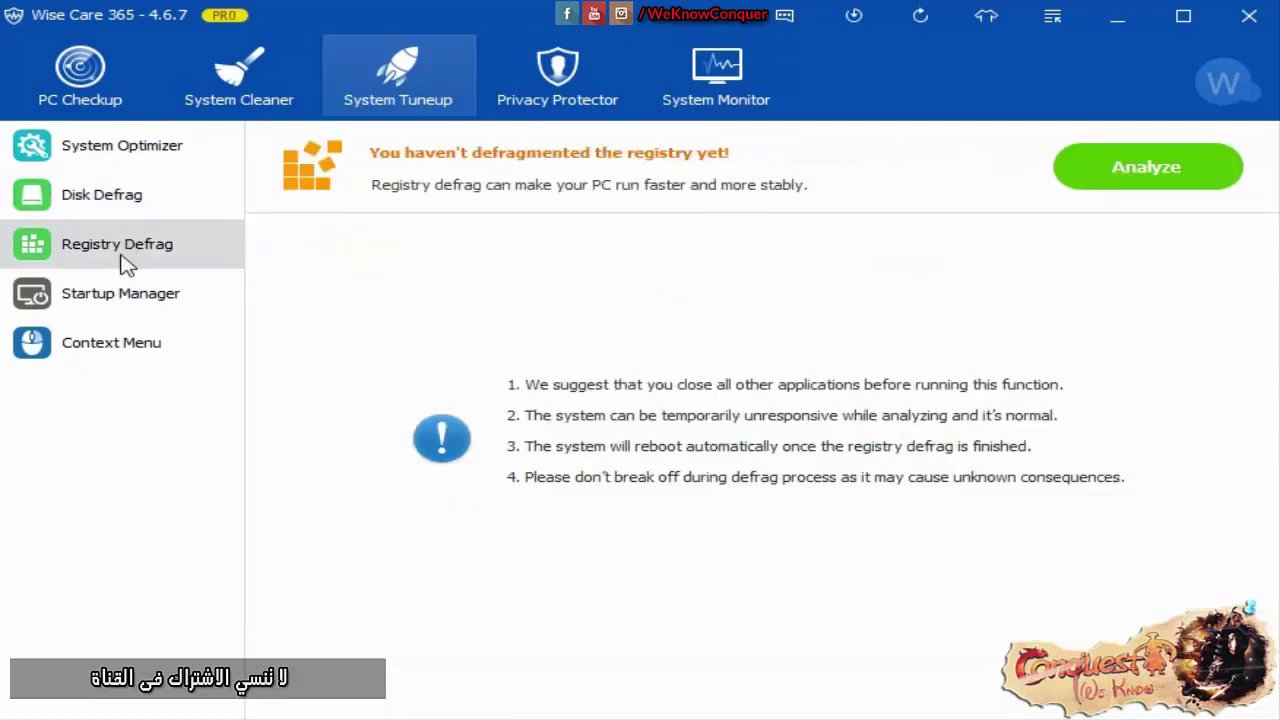
click(1118, 188)
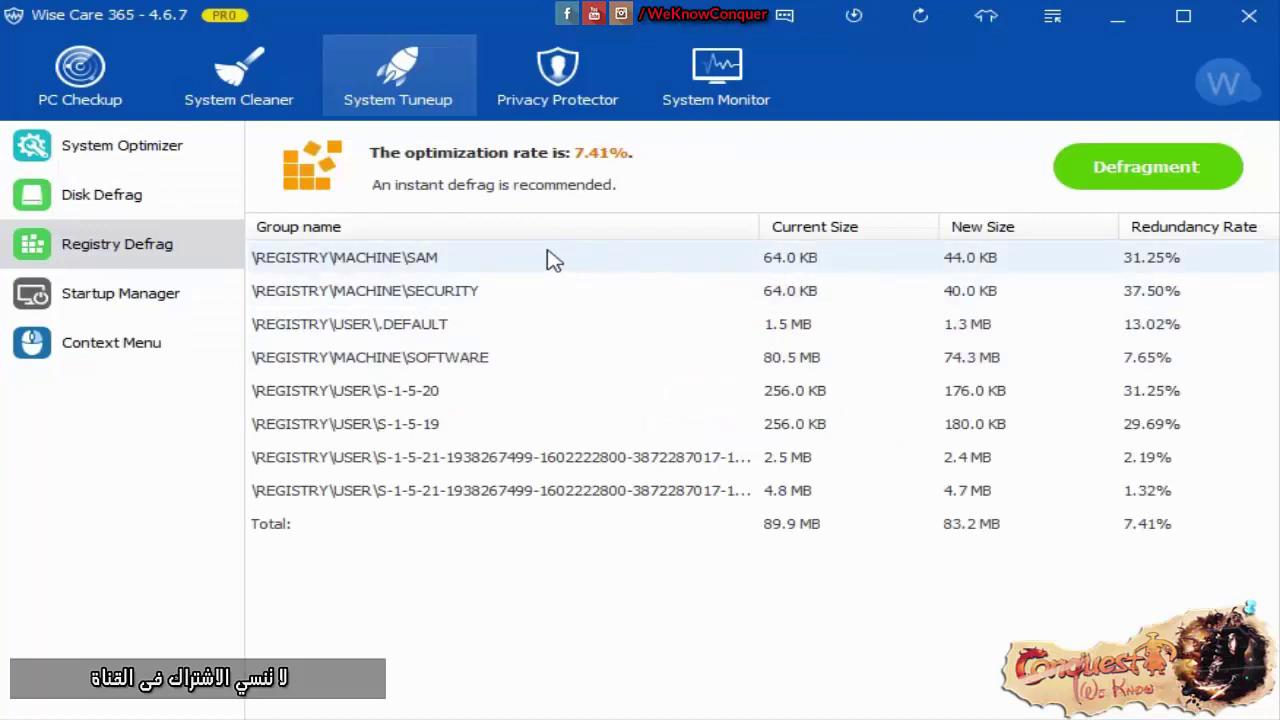
click(1128, 190)
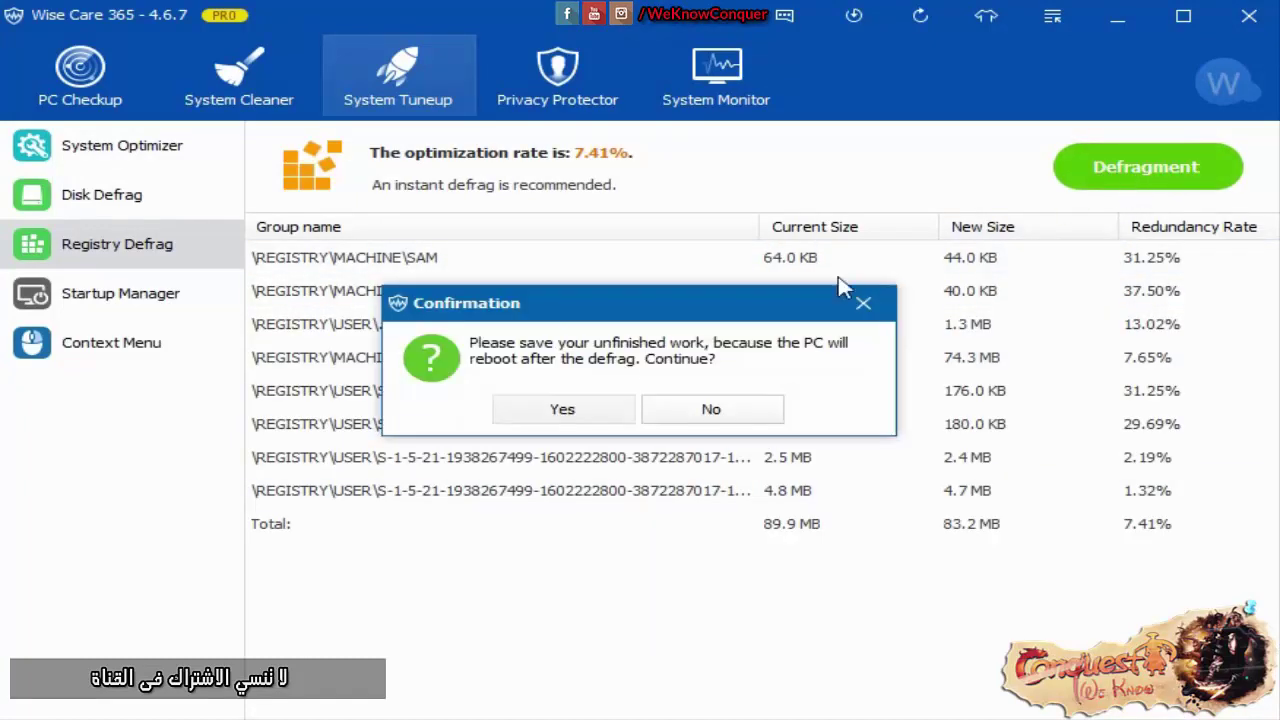
click(712, 408)
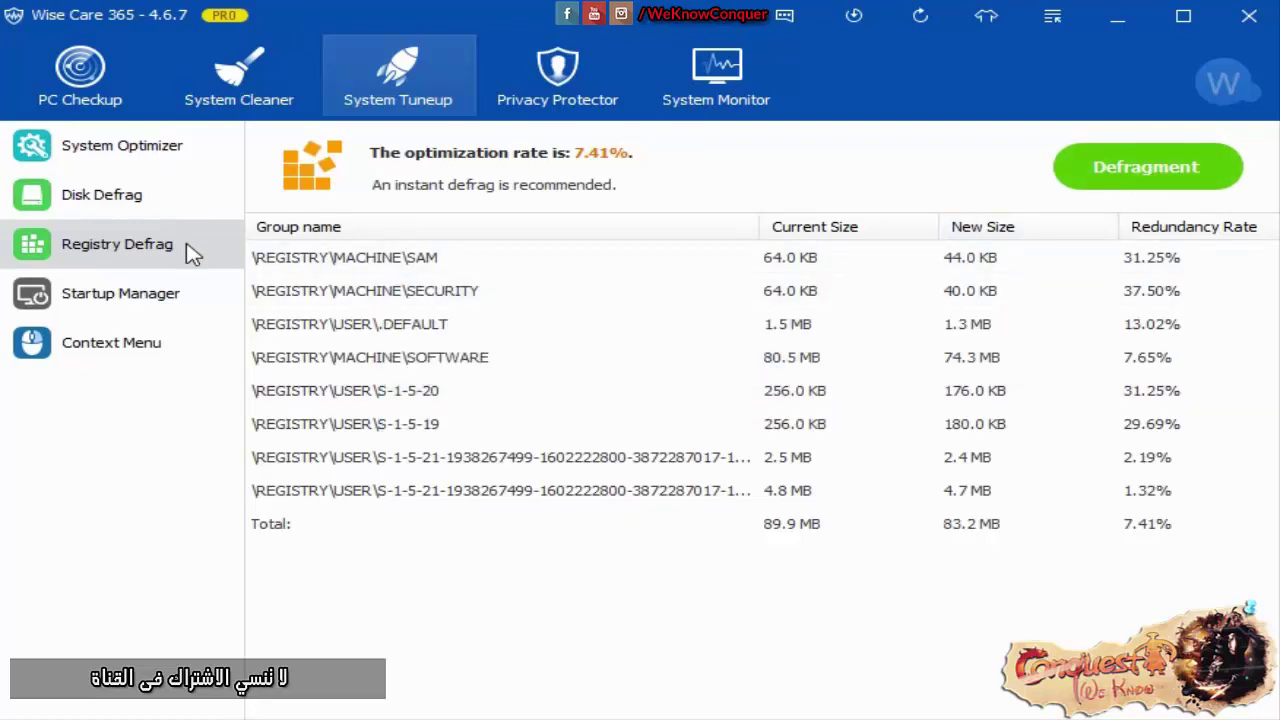
click(125, 290)
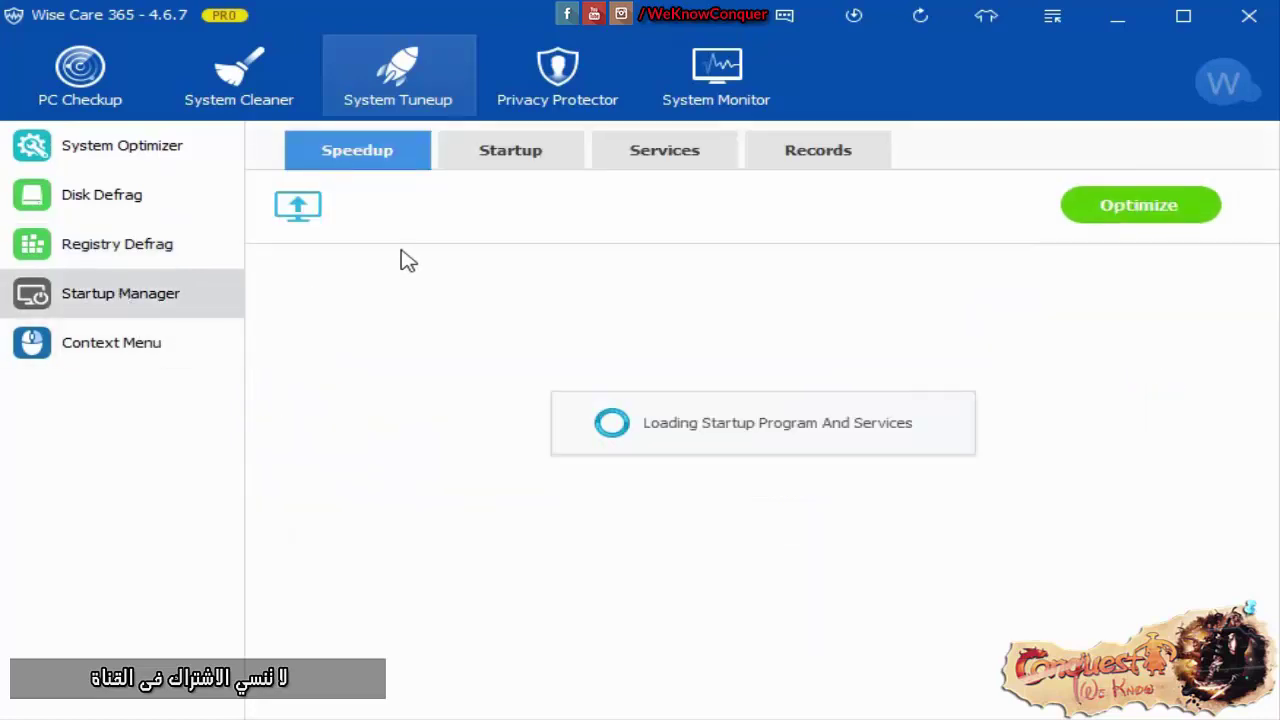
click(92, 246)
click(105, 198)
click(105, 246)
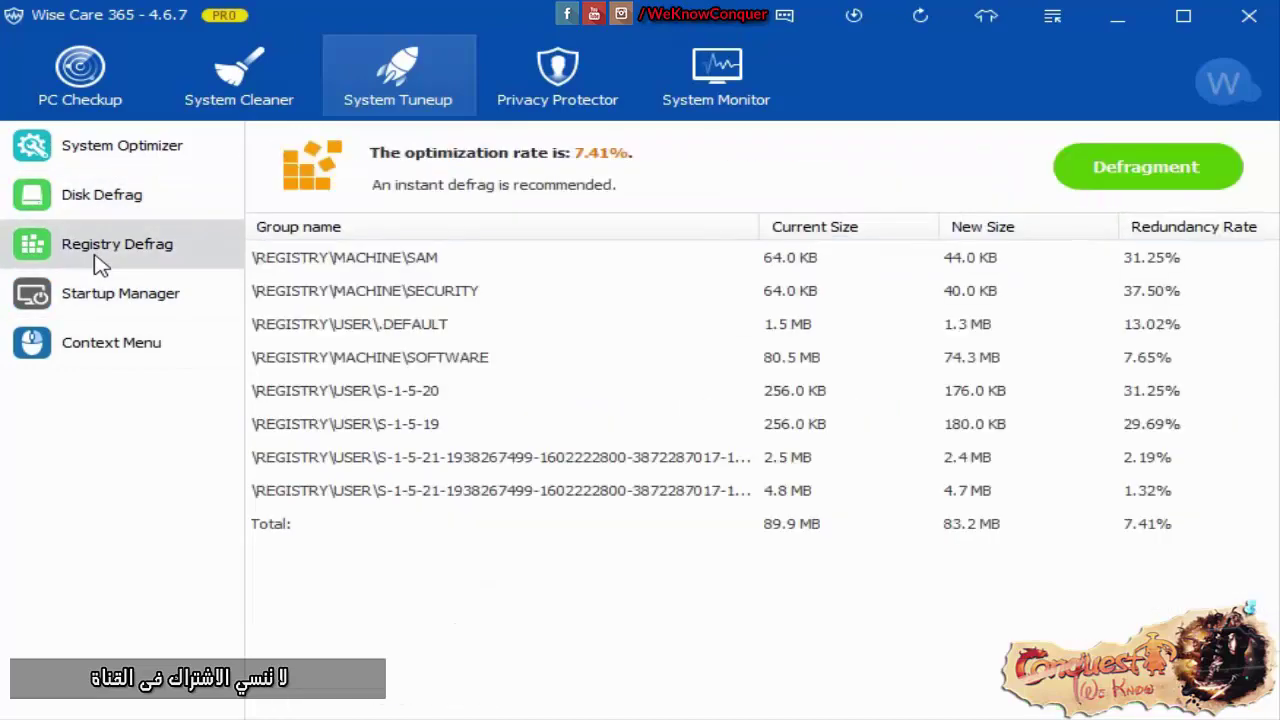
click(135, 197)
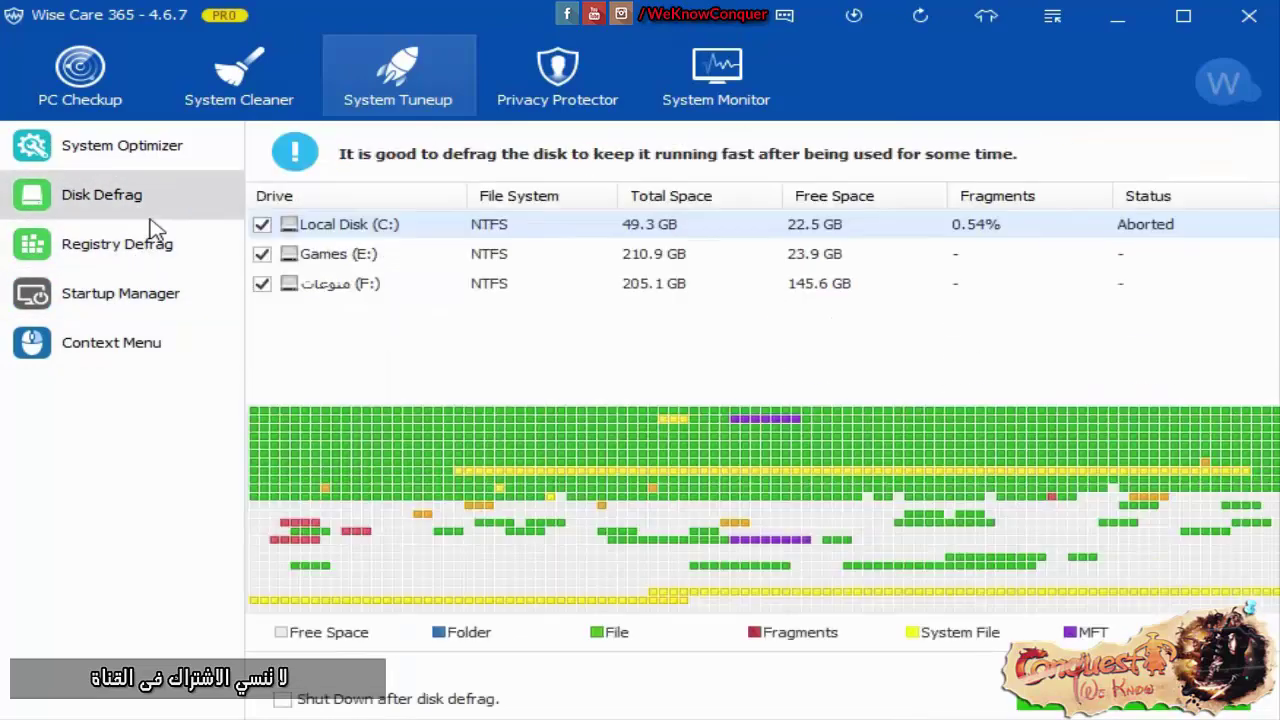
click(148, 252)
click(140, 200)
click(138, 246)
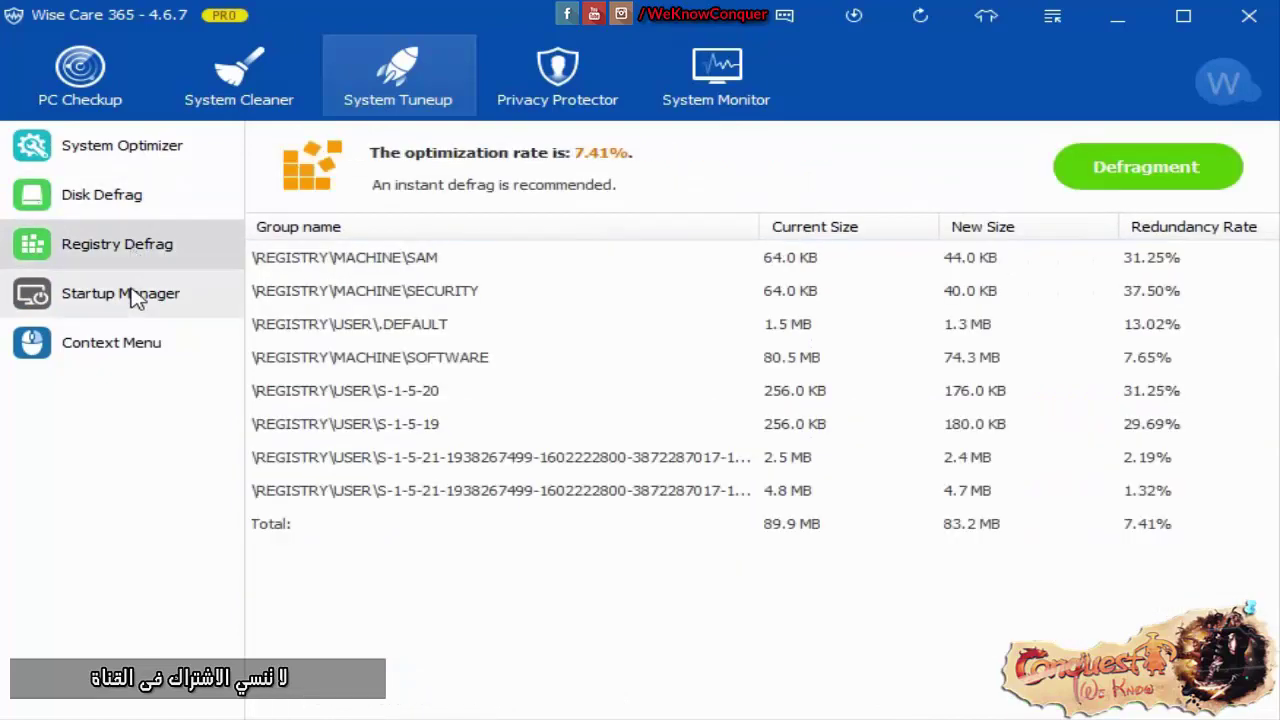
Look through Startup Manager's Speedup items, collapsing the Optional off group, and view the Context Menu entries.
click(138, 296)
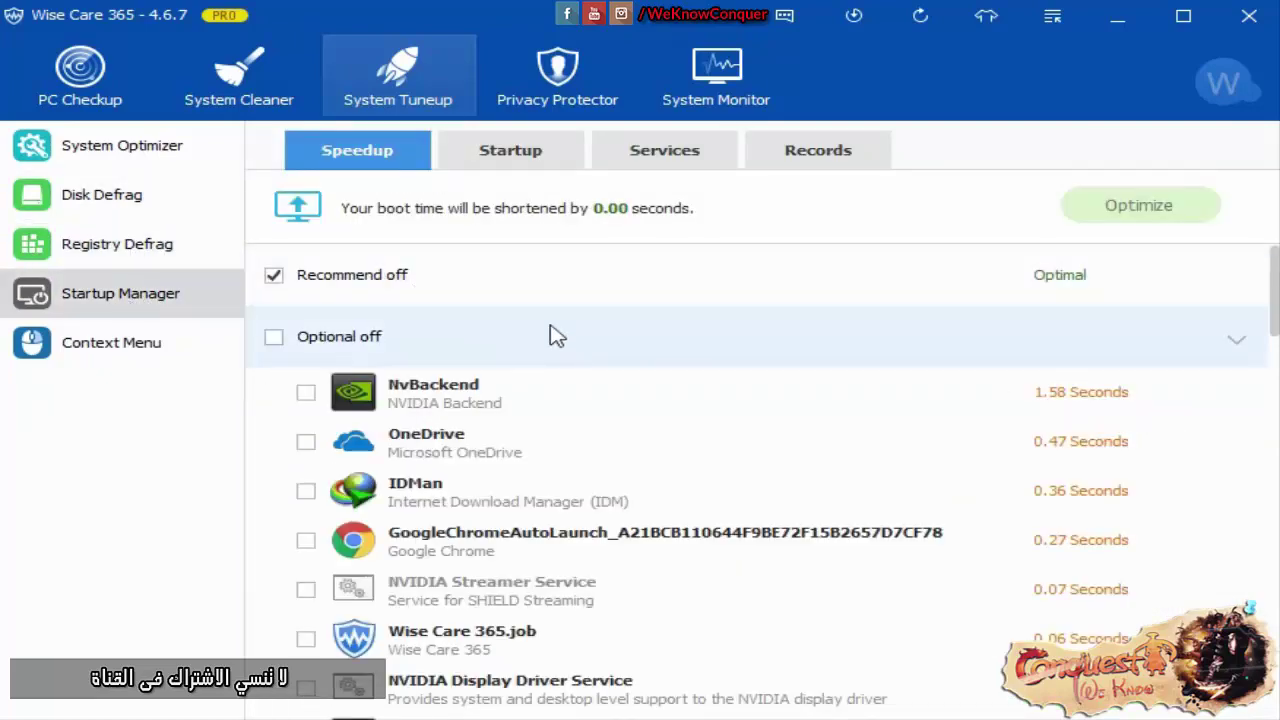
click(271, 338)
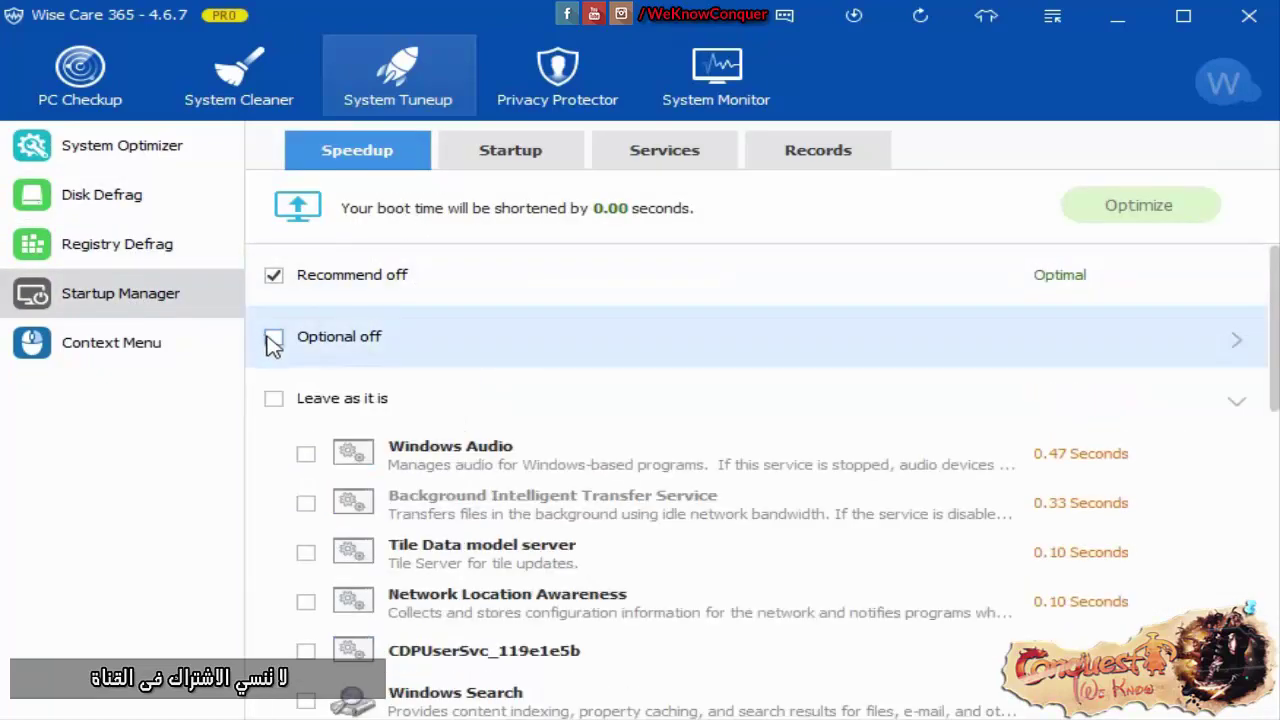
click(273, 340)
click(272, 340)
click(273, 339)
scroll(320, 420, down, 7)
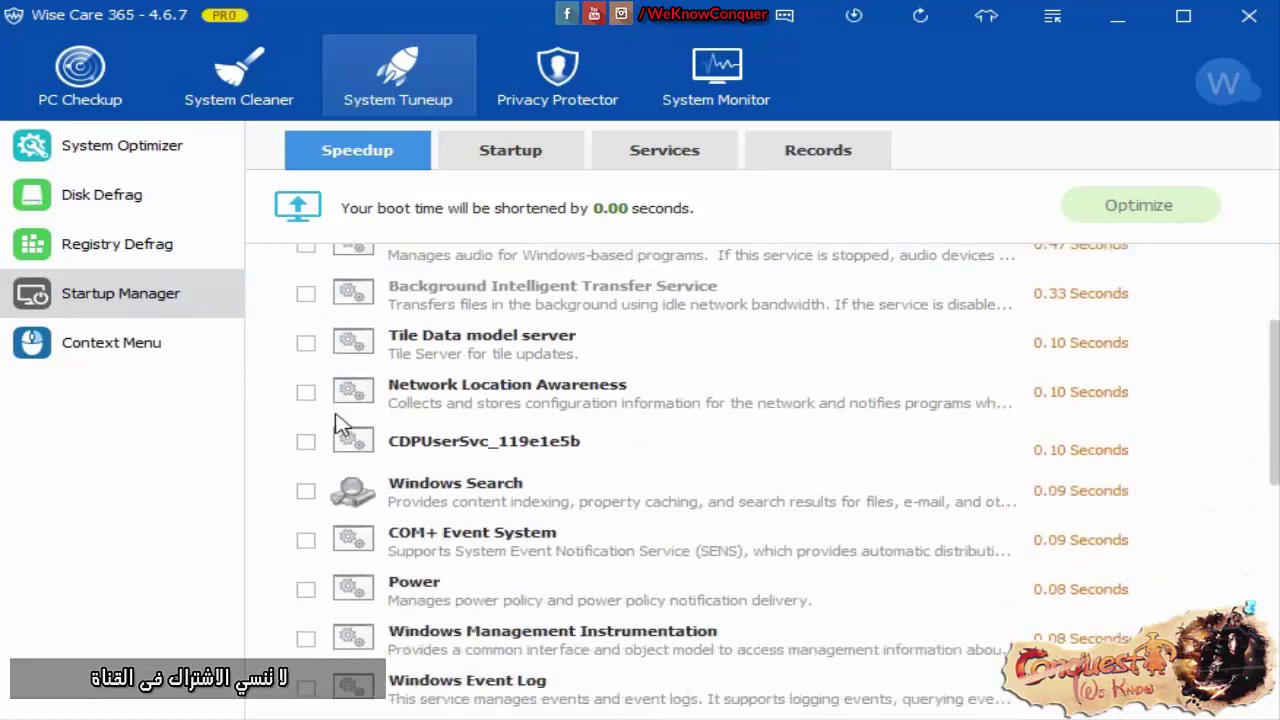
scroll(306, 443, down, 3)
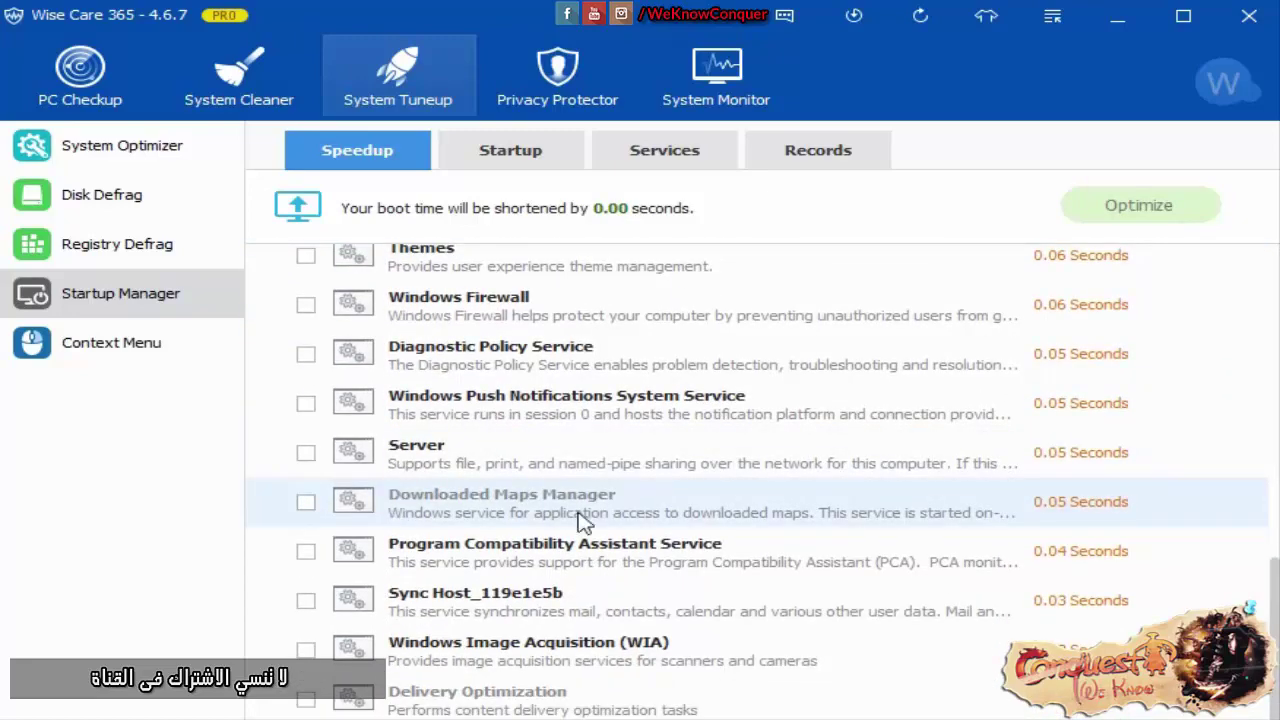
scroll(617, 485, up, 3)
scroll(786, 434, up, 9)
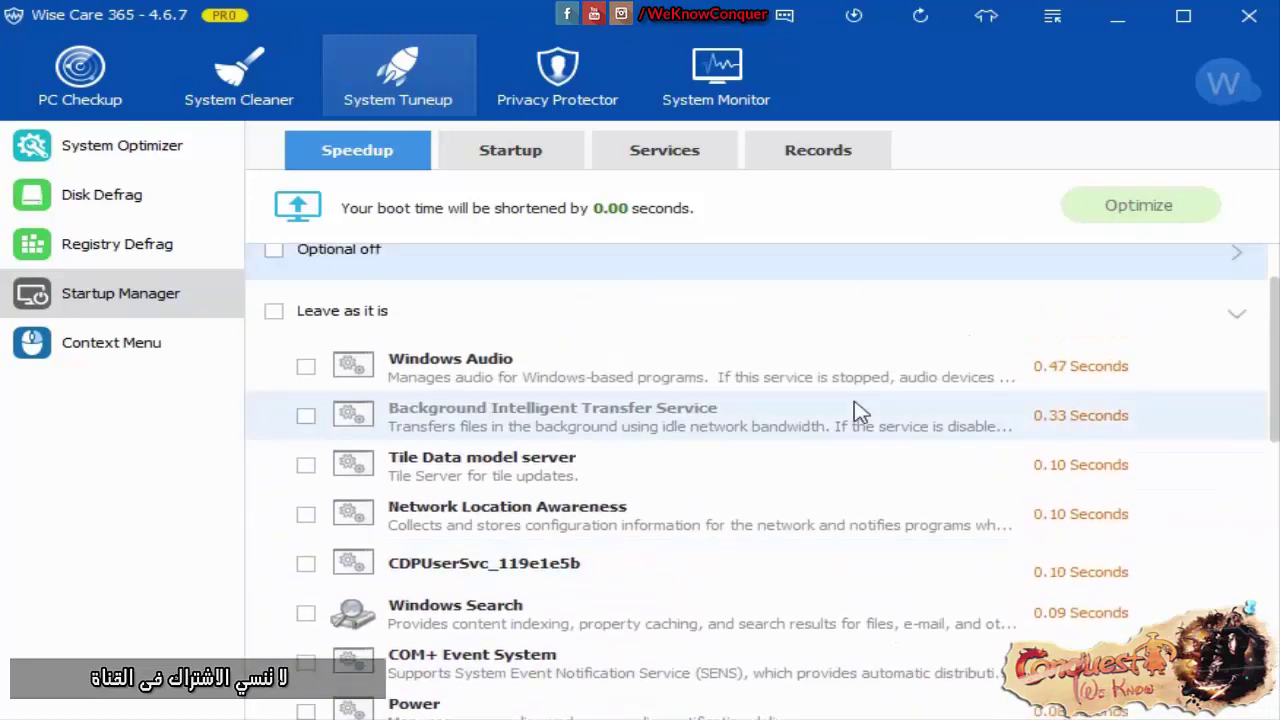
click(167, 356)
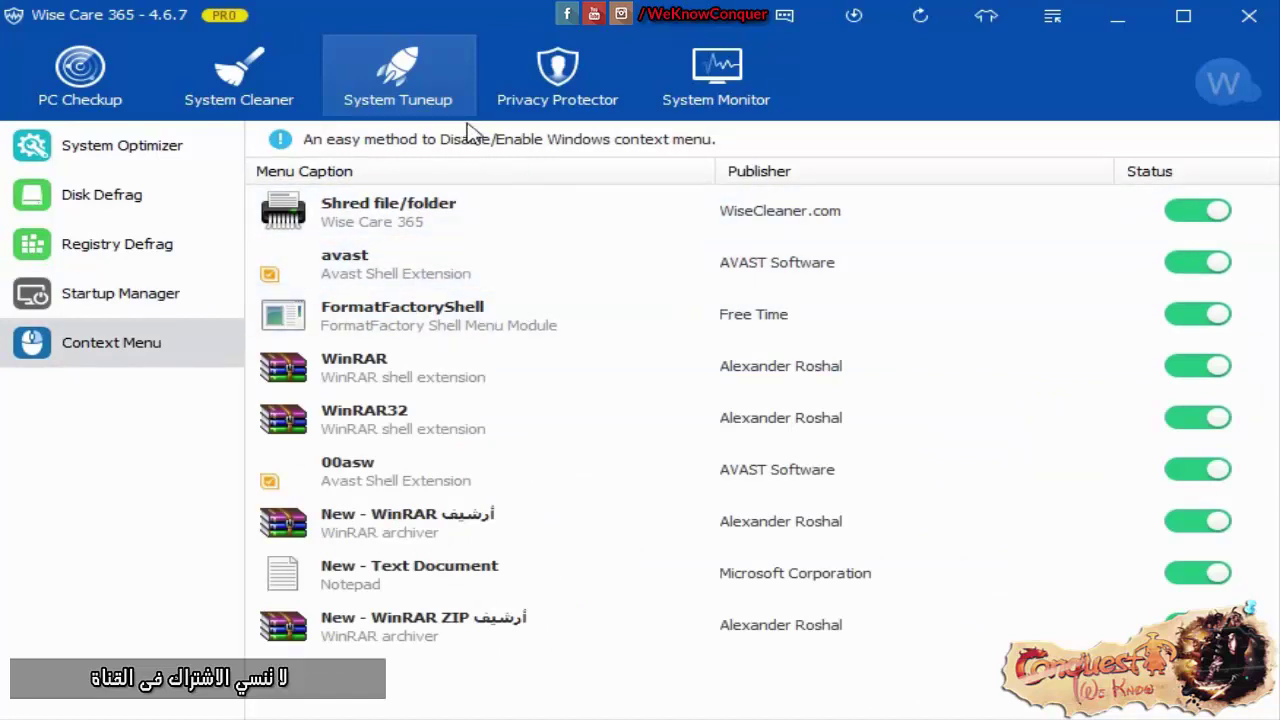
Start erasing deleted files on drives C:, E: and F: with Disk Eraser, using Random Data 1 pass (Recommended).
click(519, 70)
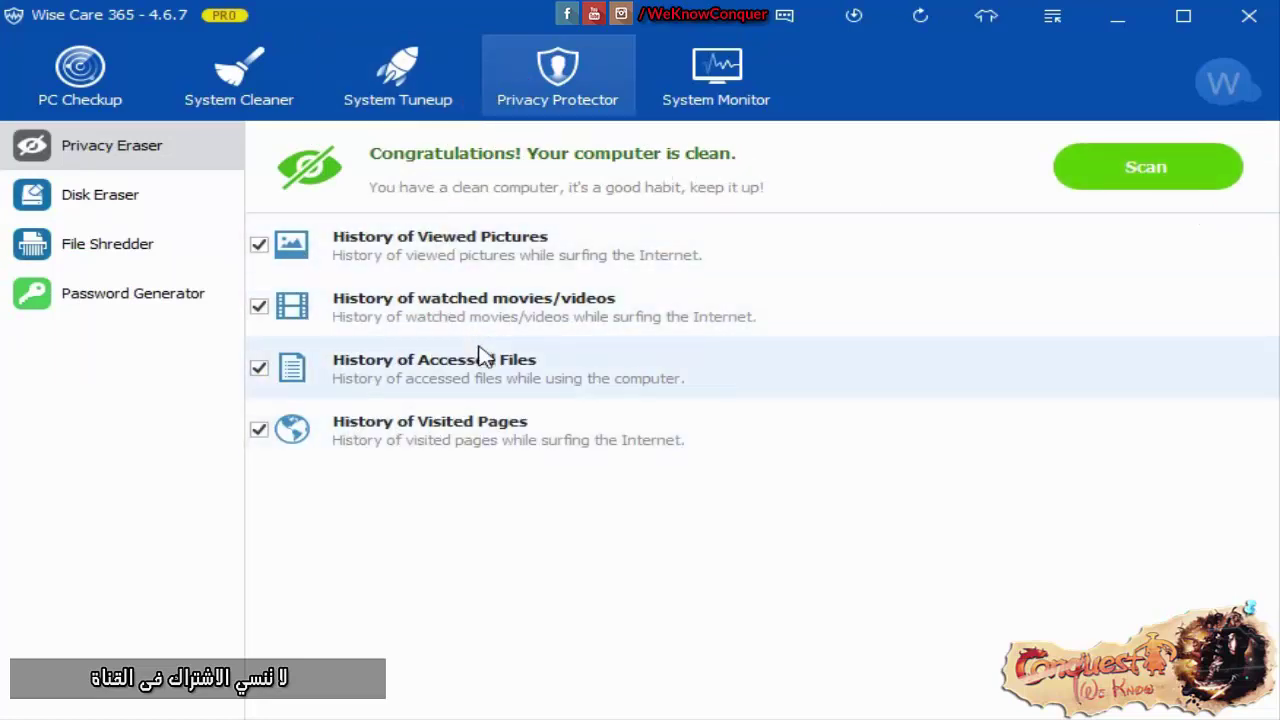
click(172, 218)
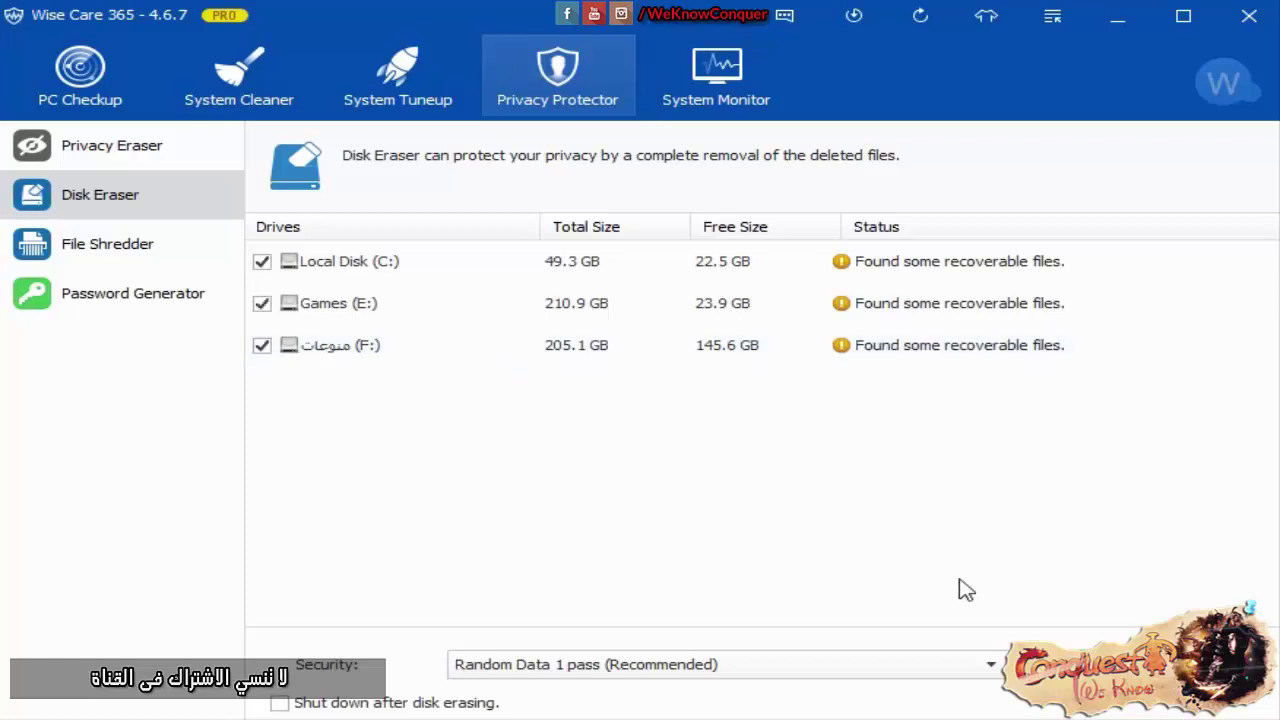
click(1150, 680)
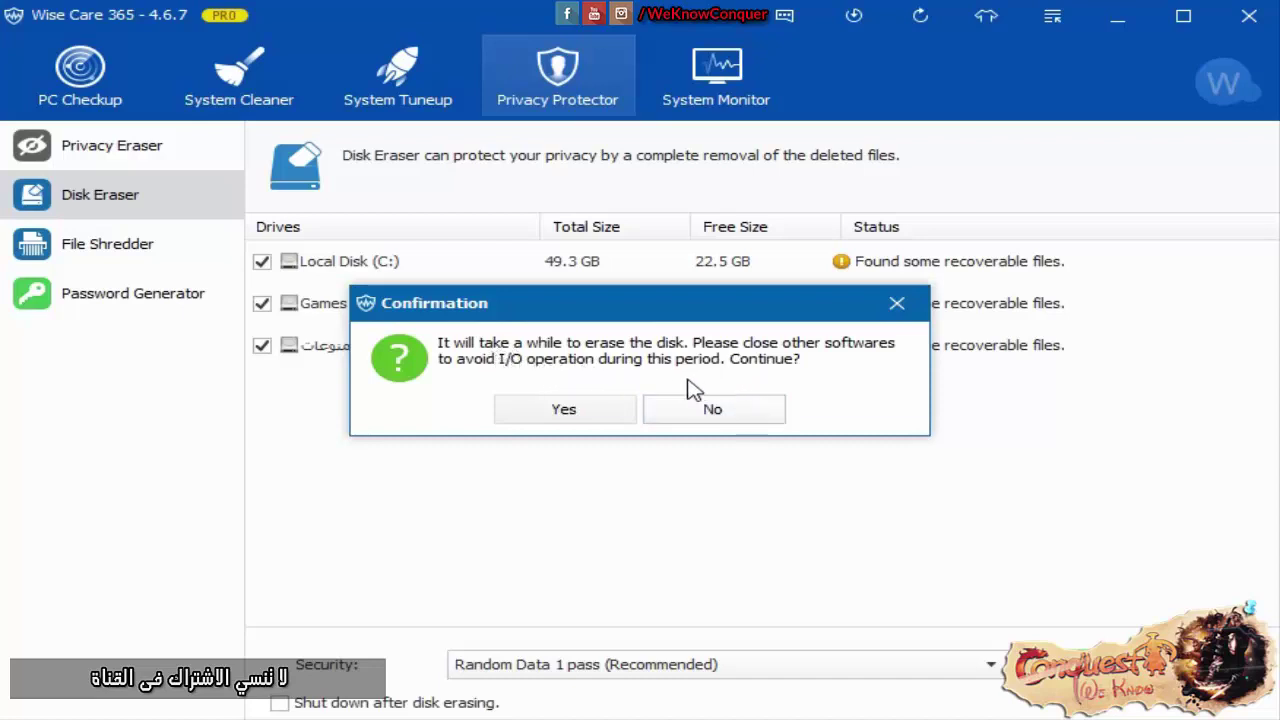
click(628, 414)
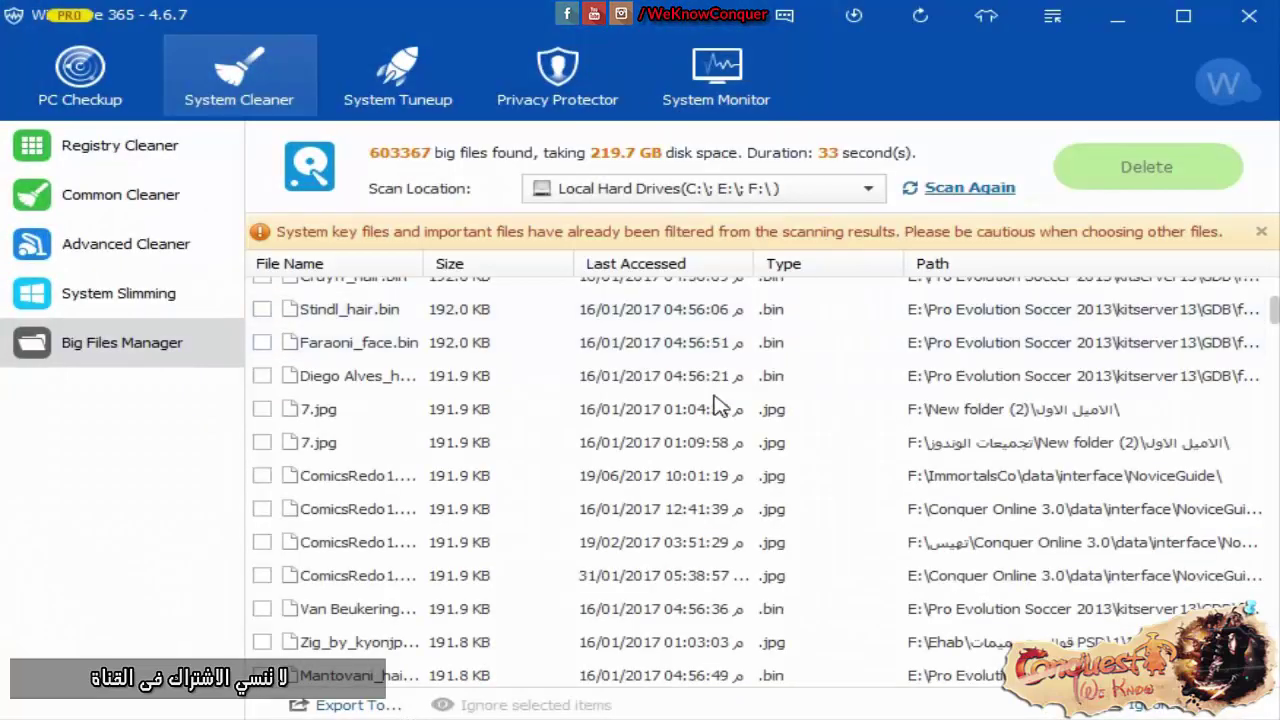
Launch the Program Uninstaller utility from PC Checkup and dismiss the download notice.
scroll(646, 560, up, 4)
click(62, 192)
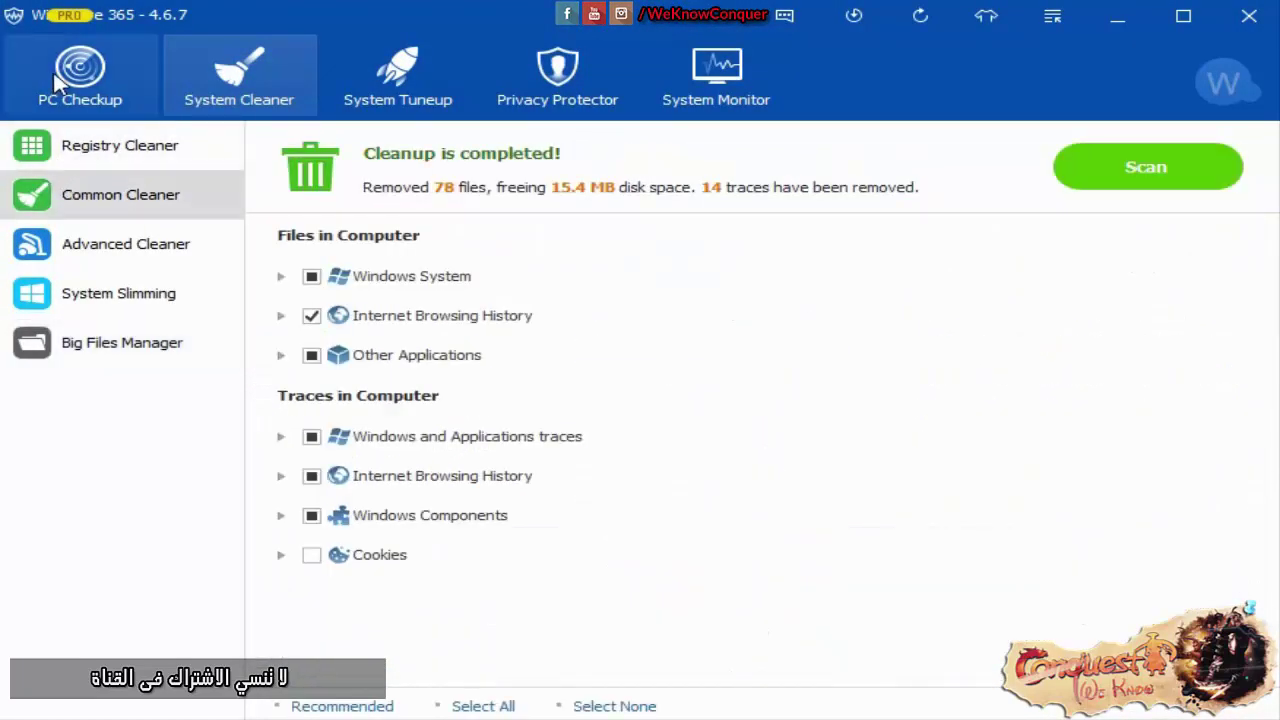
click(80, 75)
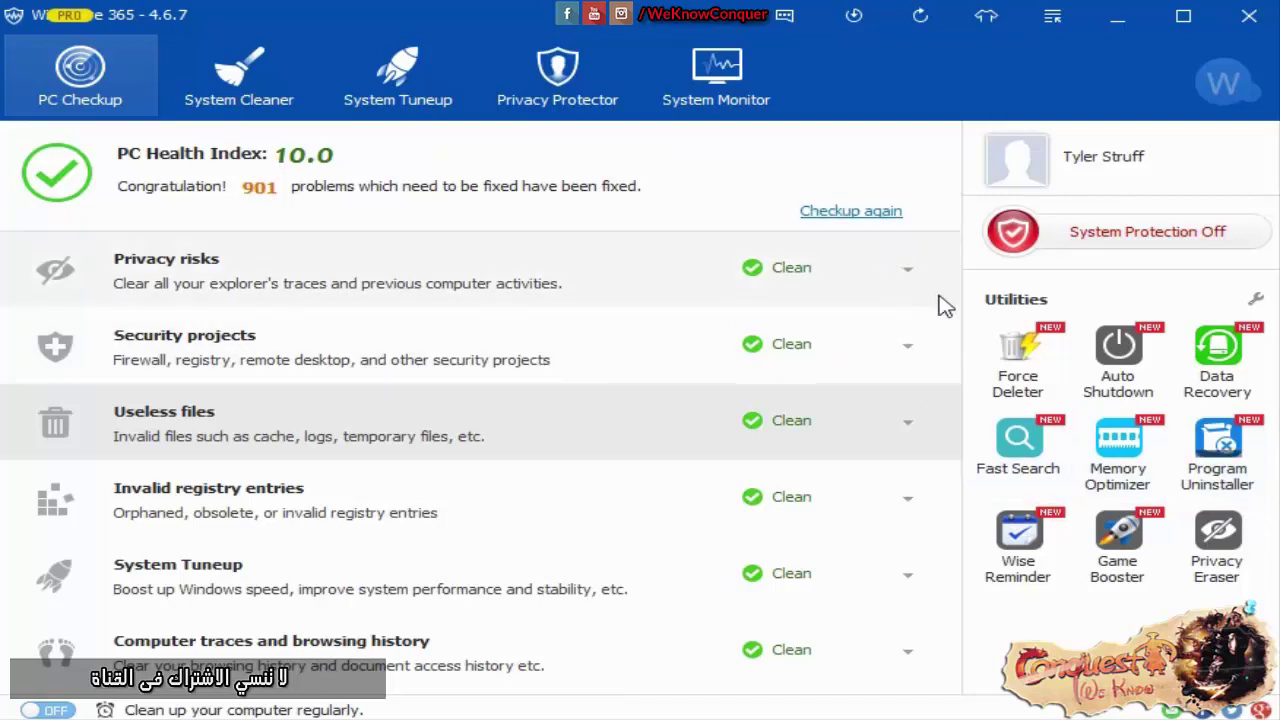
click(1240, 467)
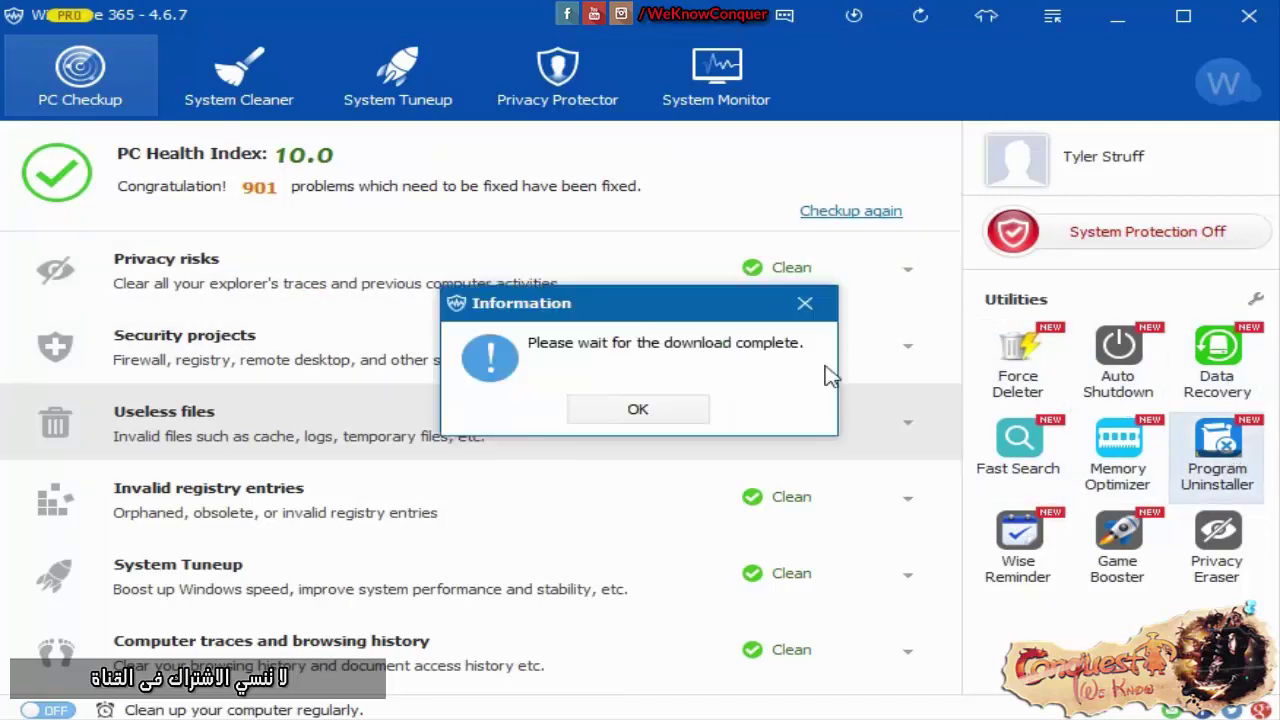
click(638, 412)
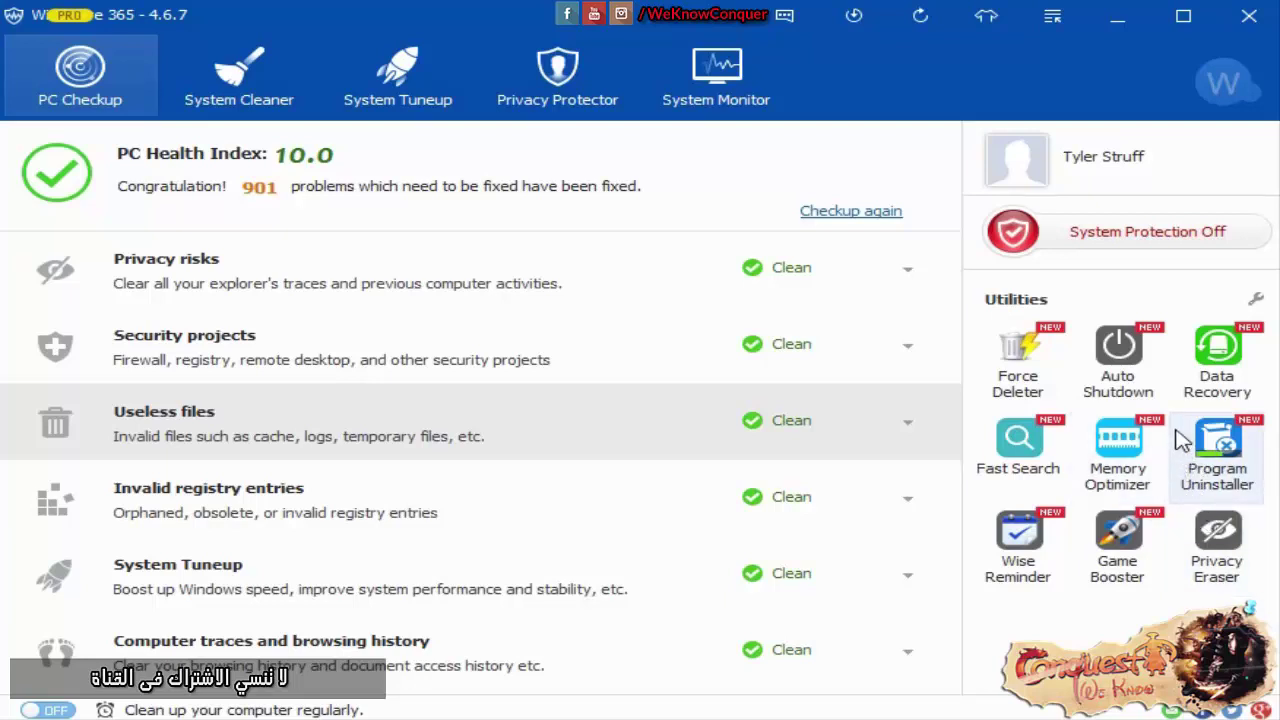
click(525, 88)
click(370, 80)
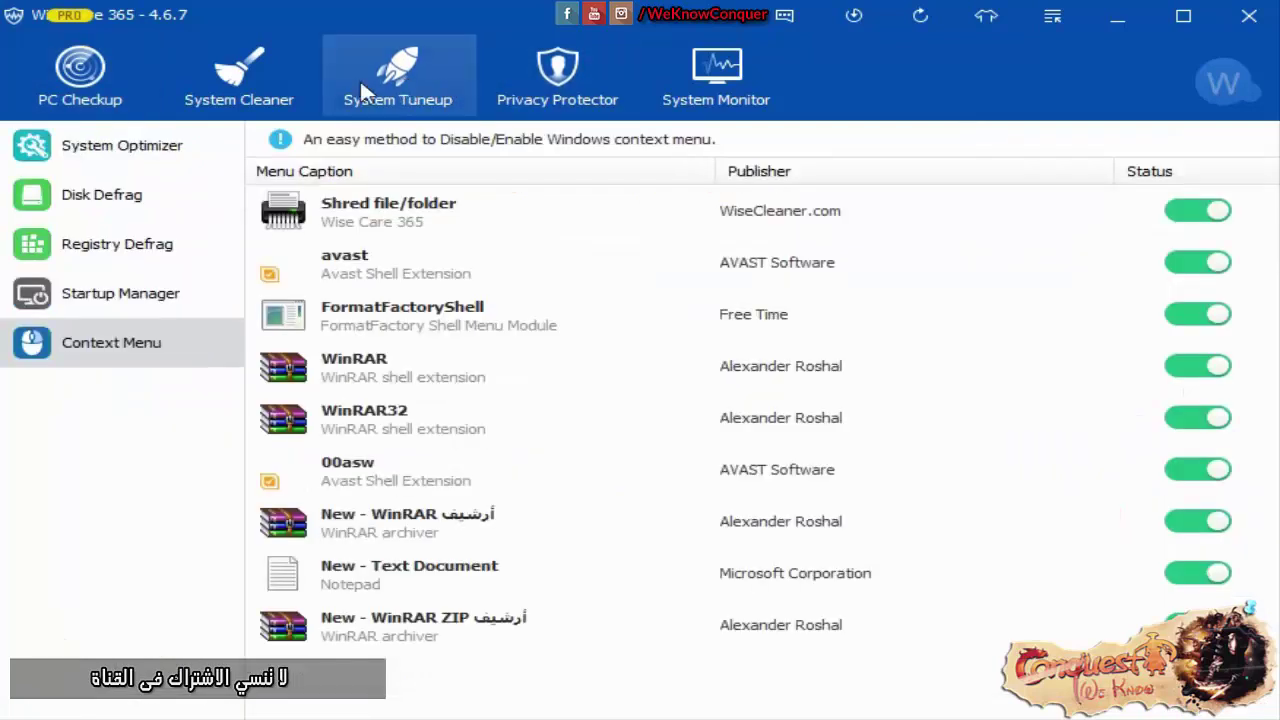
click(265, 85)
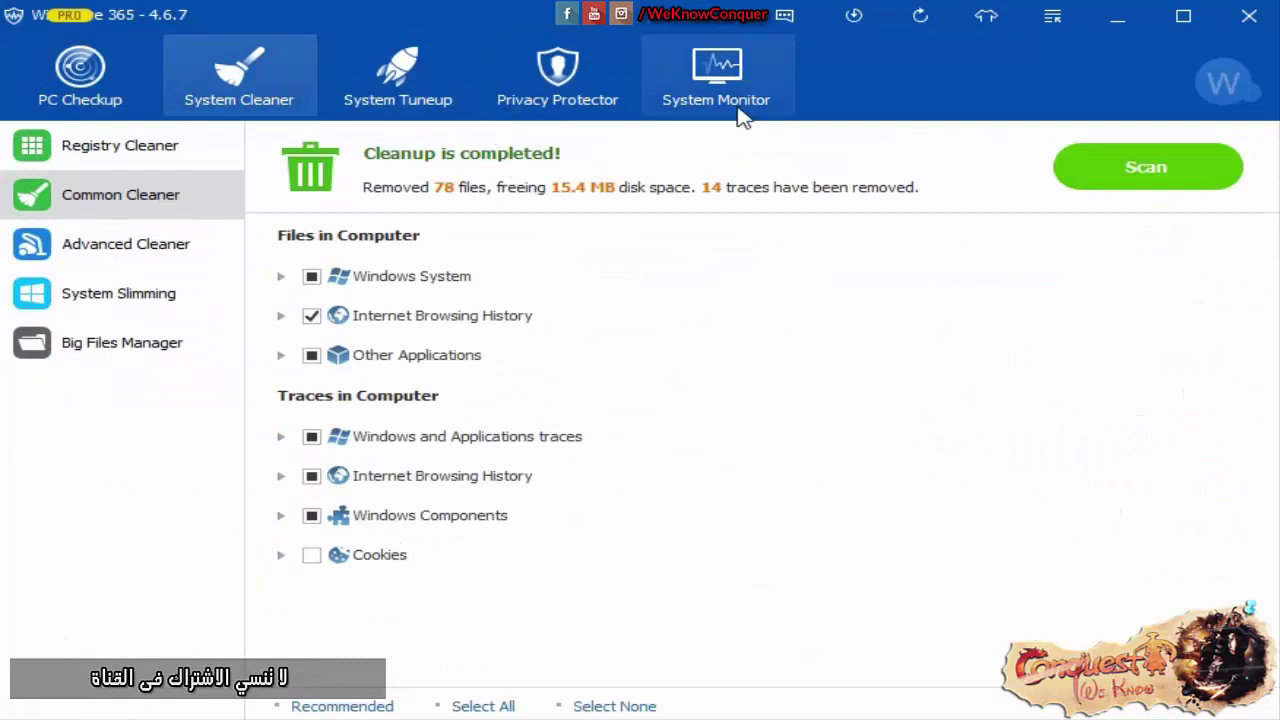
click(710, 82)
click(530, 78)
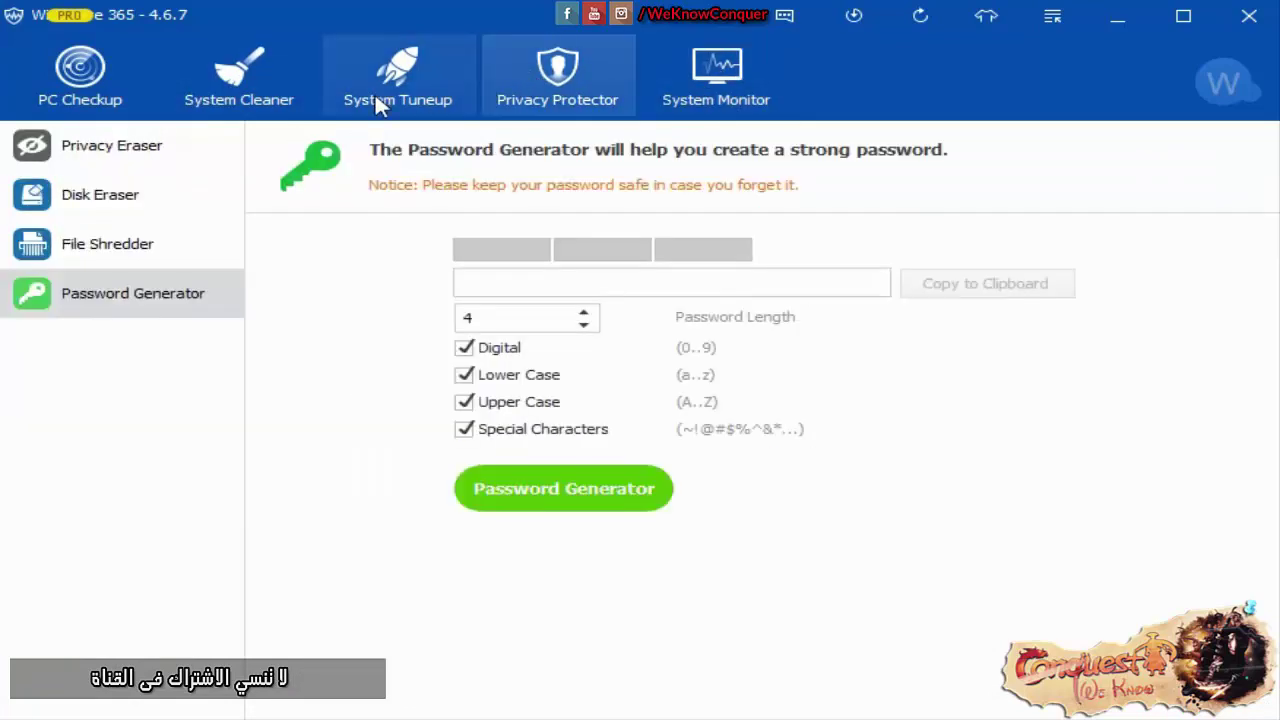
click(279, 80)
click(150, 86)
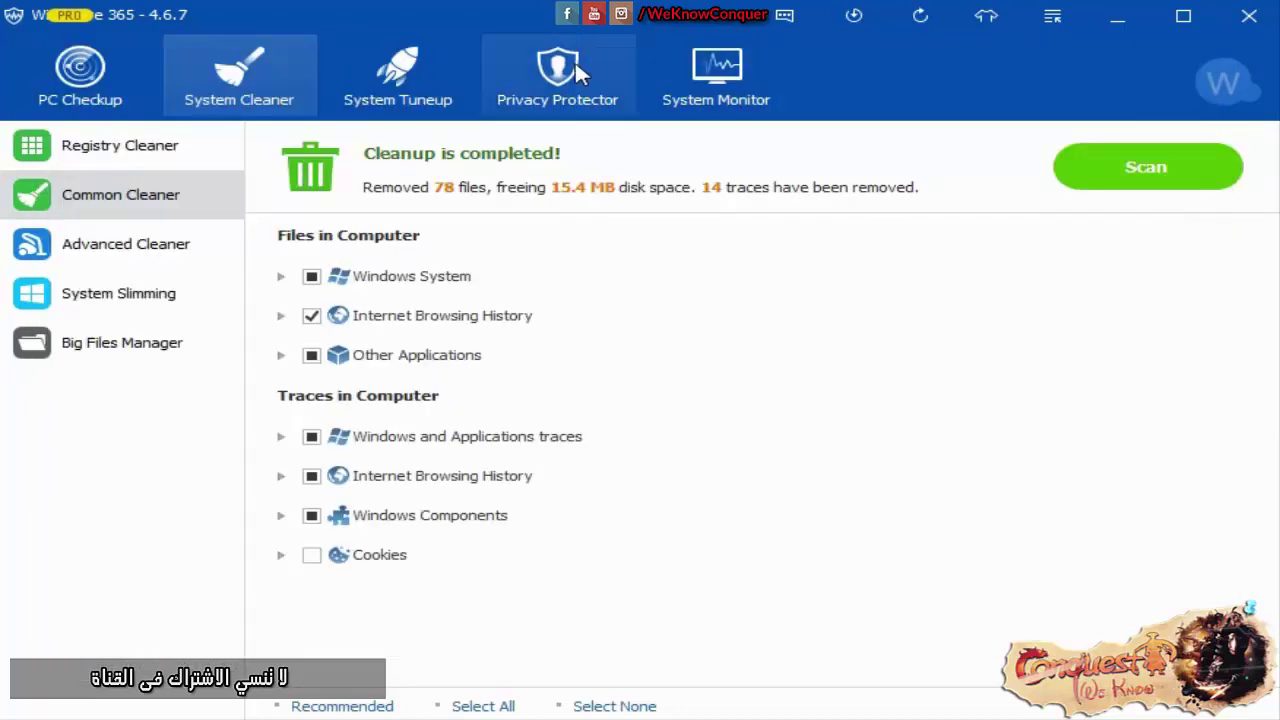
Try to schedule a regular automatic cleanup from PC Checkup with the run type set to On Idle.
click(90, 85)
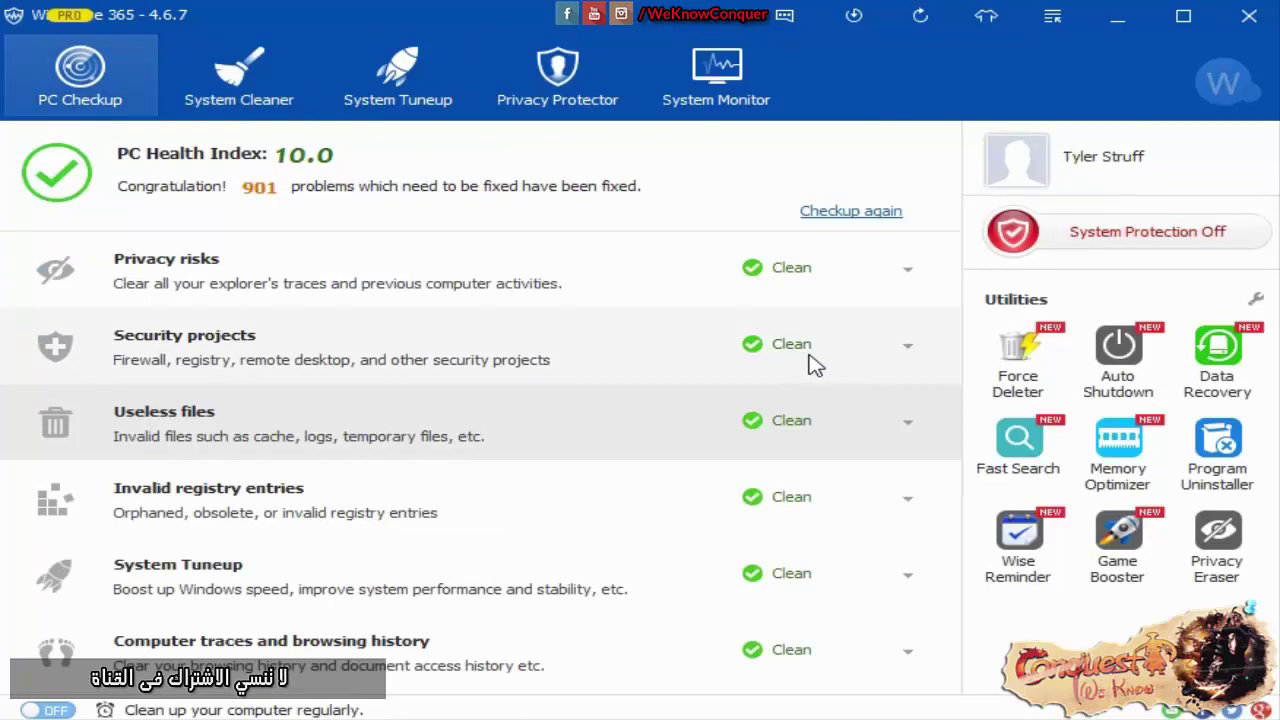
click(64, 710)
click(605, 358)
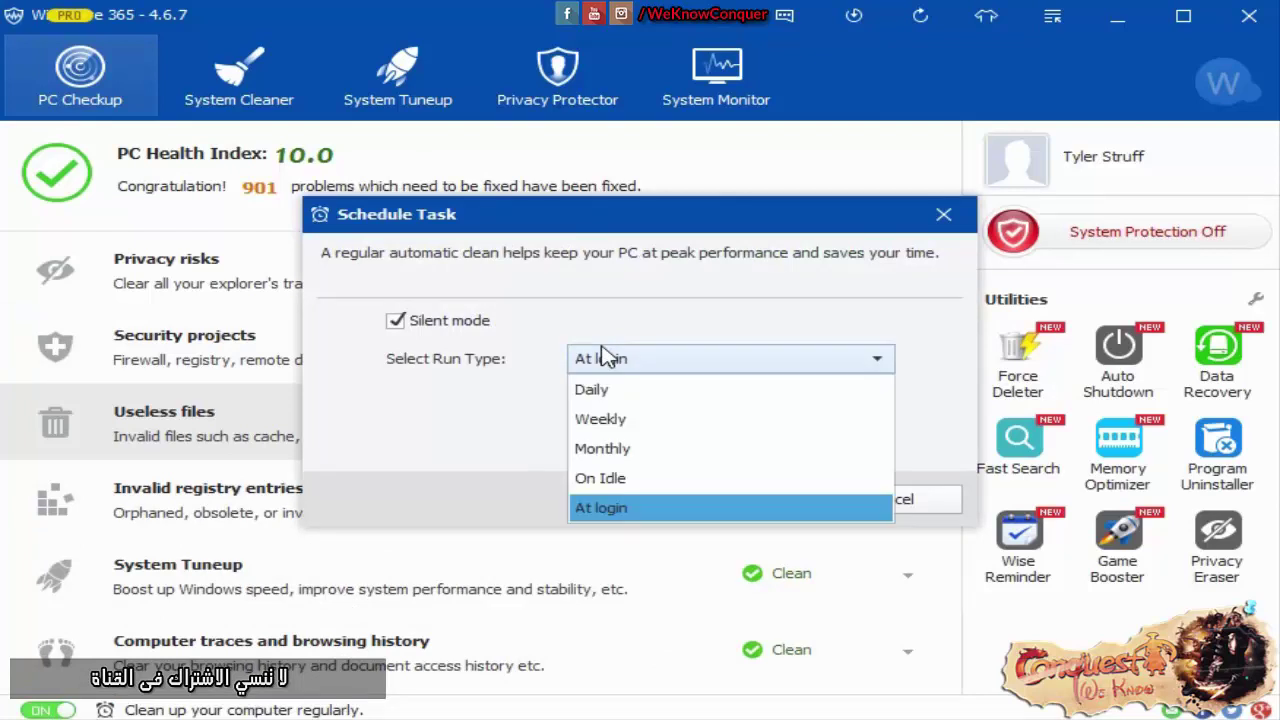
click(605, 358)
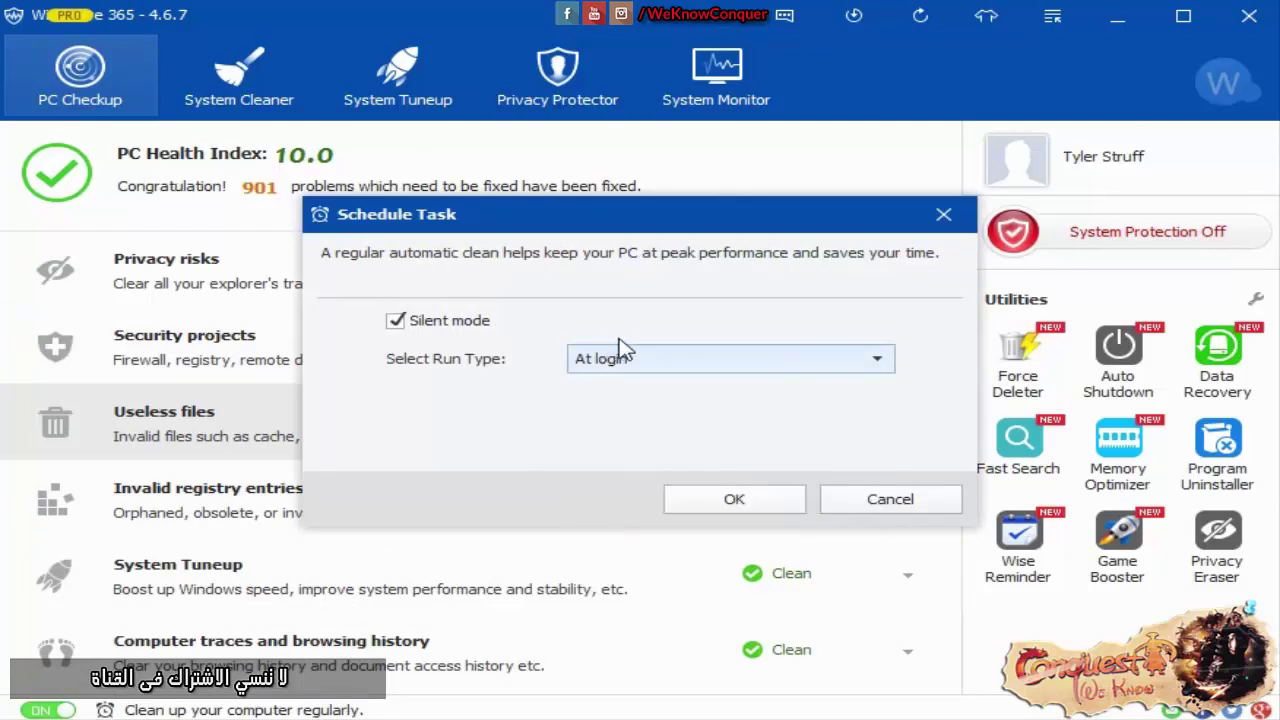
click(622, 352)
click(674, 478)
click(720, 499)
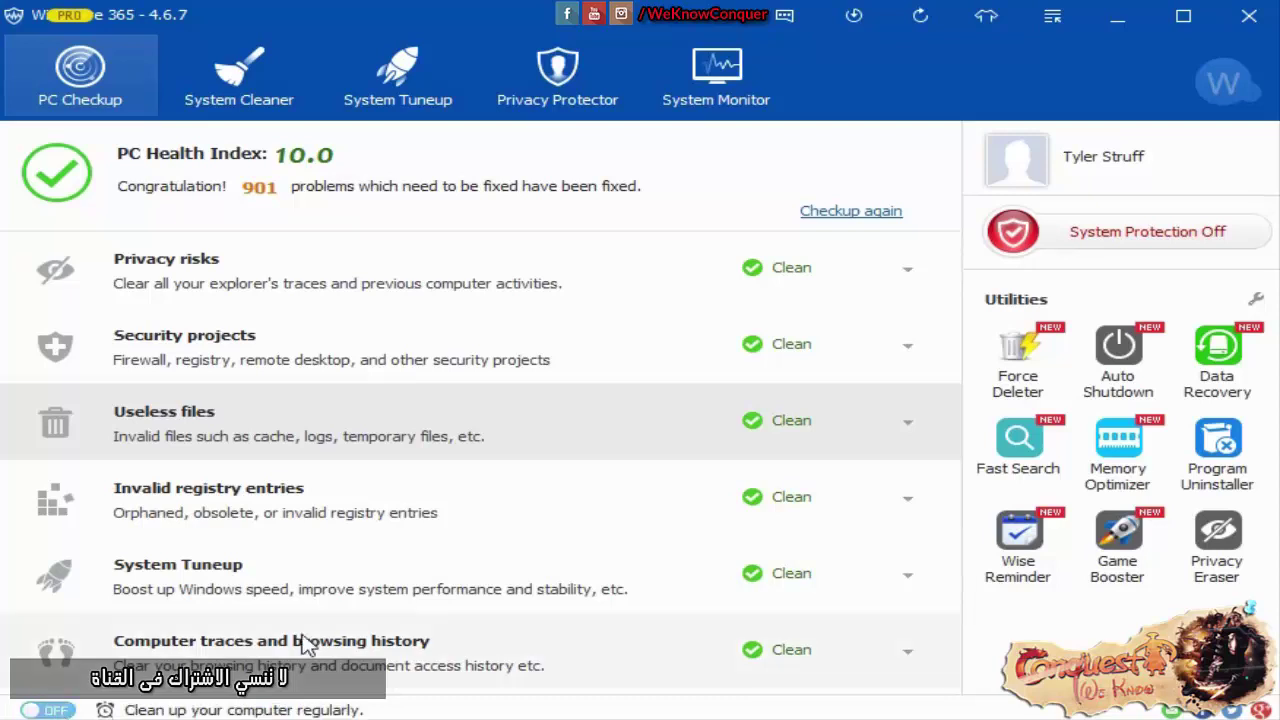
Look over the System Cleaner, System Tuneup and Privacy Protector sections, and check the drive statuses in Disk Defrag.
click(434, 44)
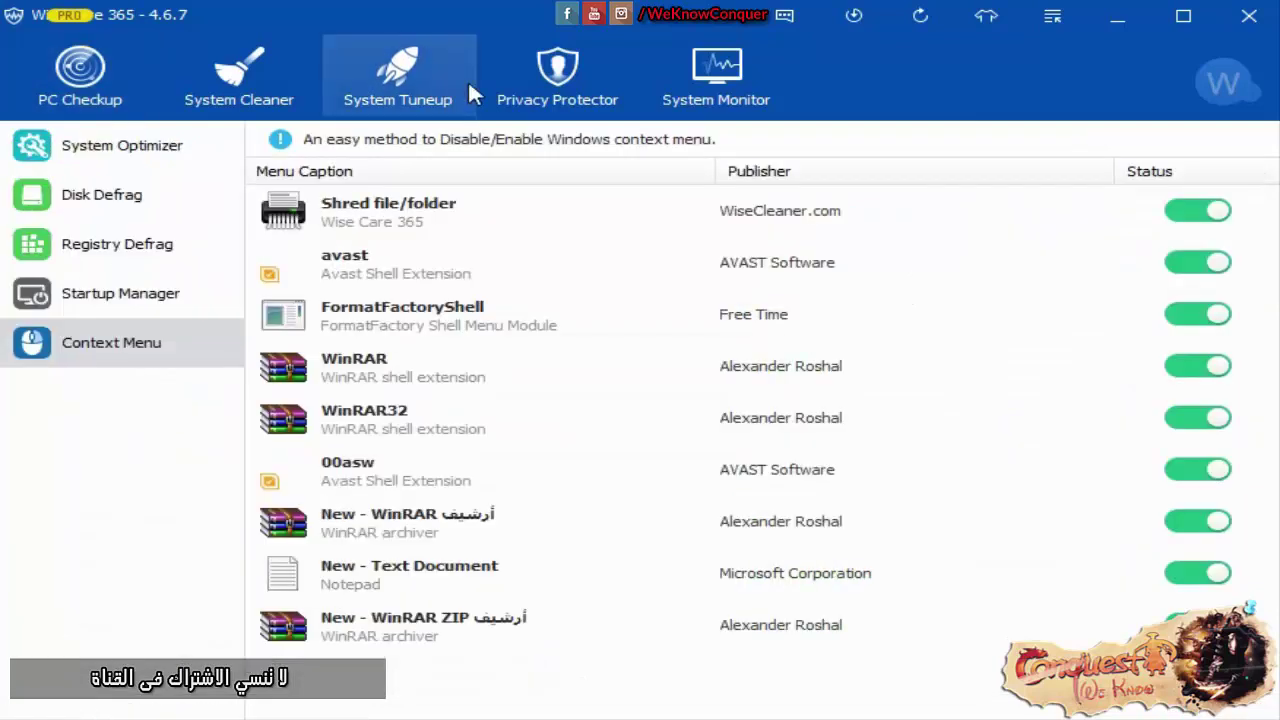
click(530, 72)
click(214, 106)
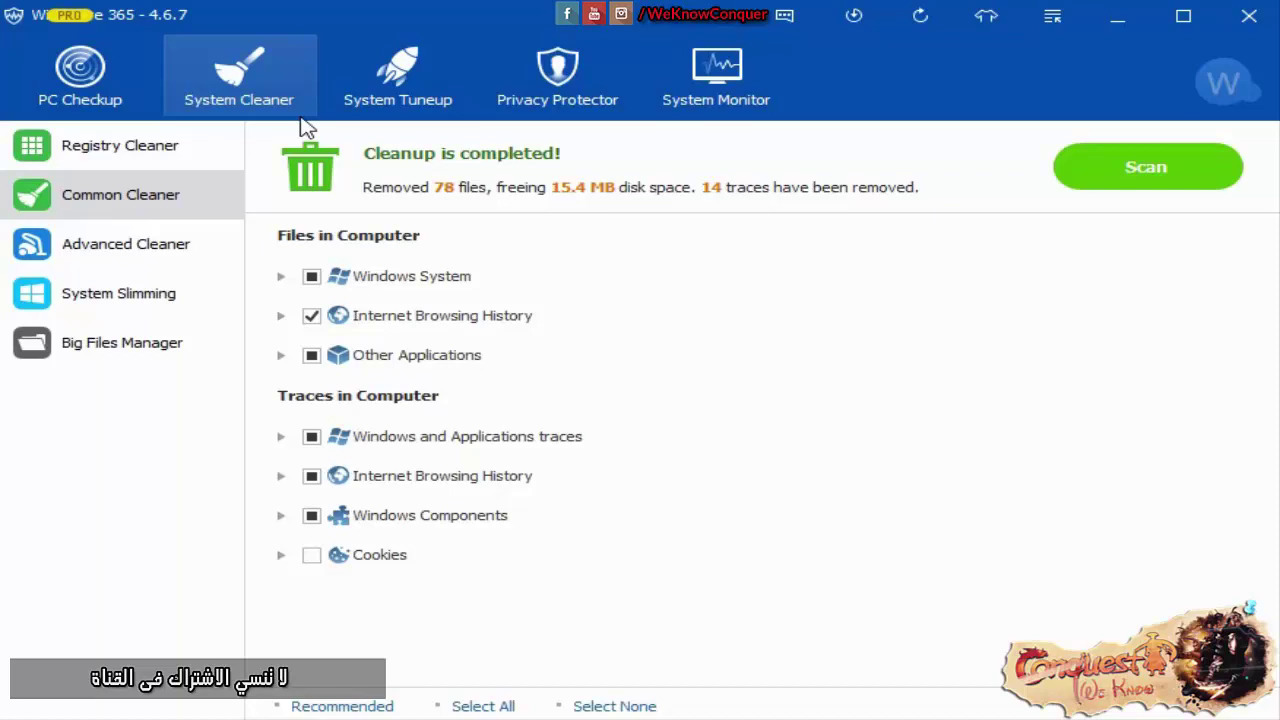
click(425, 98)
click(548, 88)
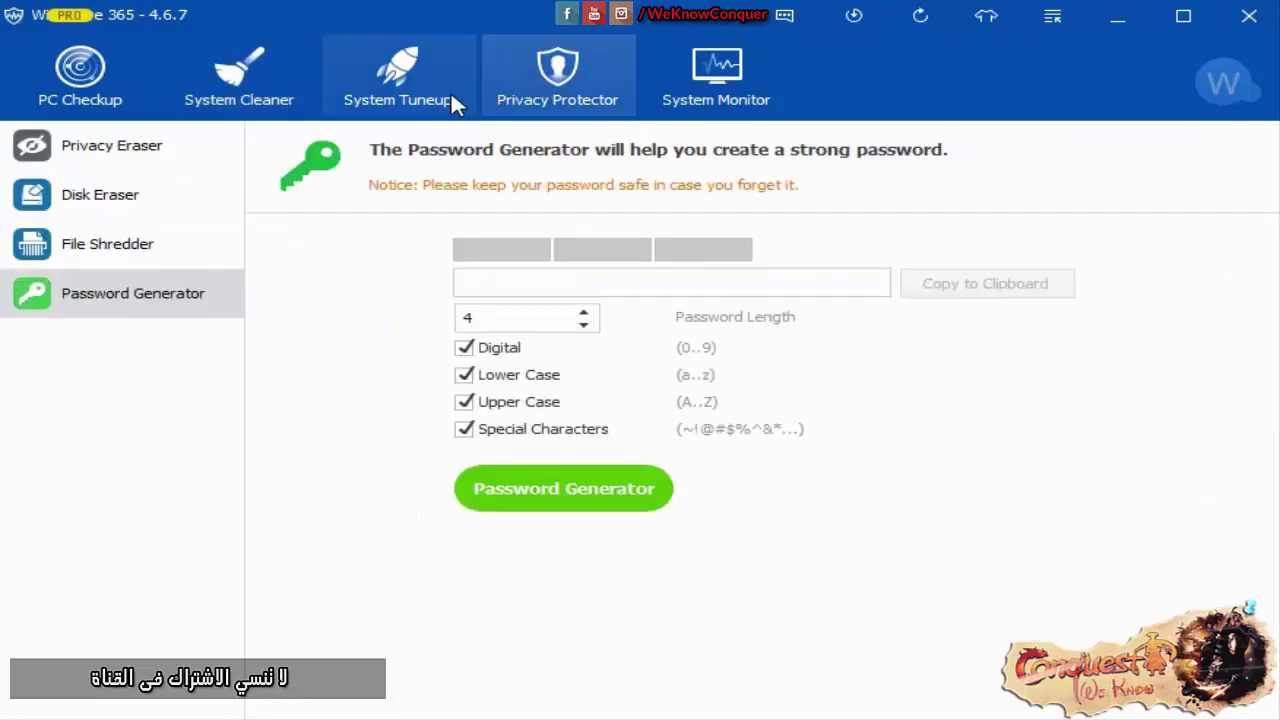
click(150, 200)
click(405, 80)
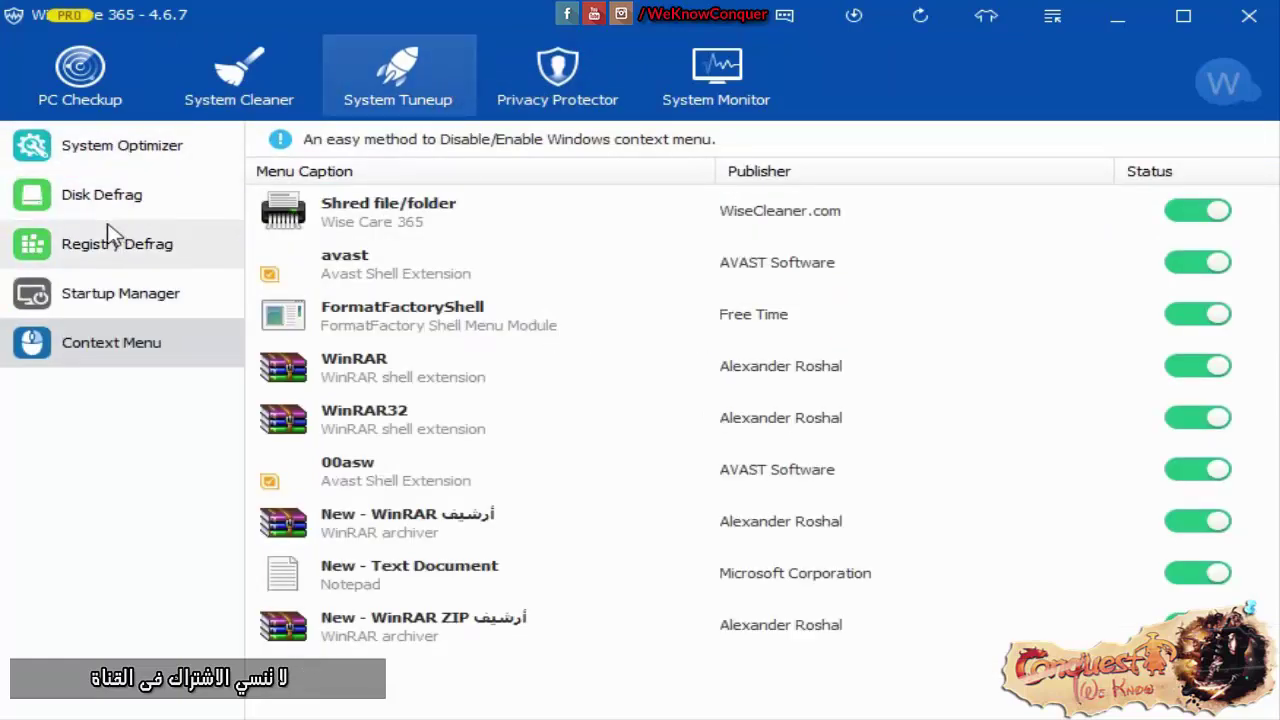
click(129, 200)
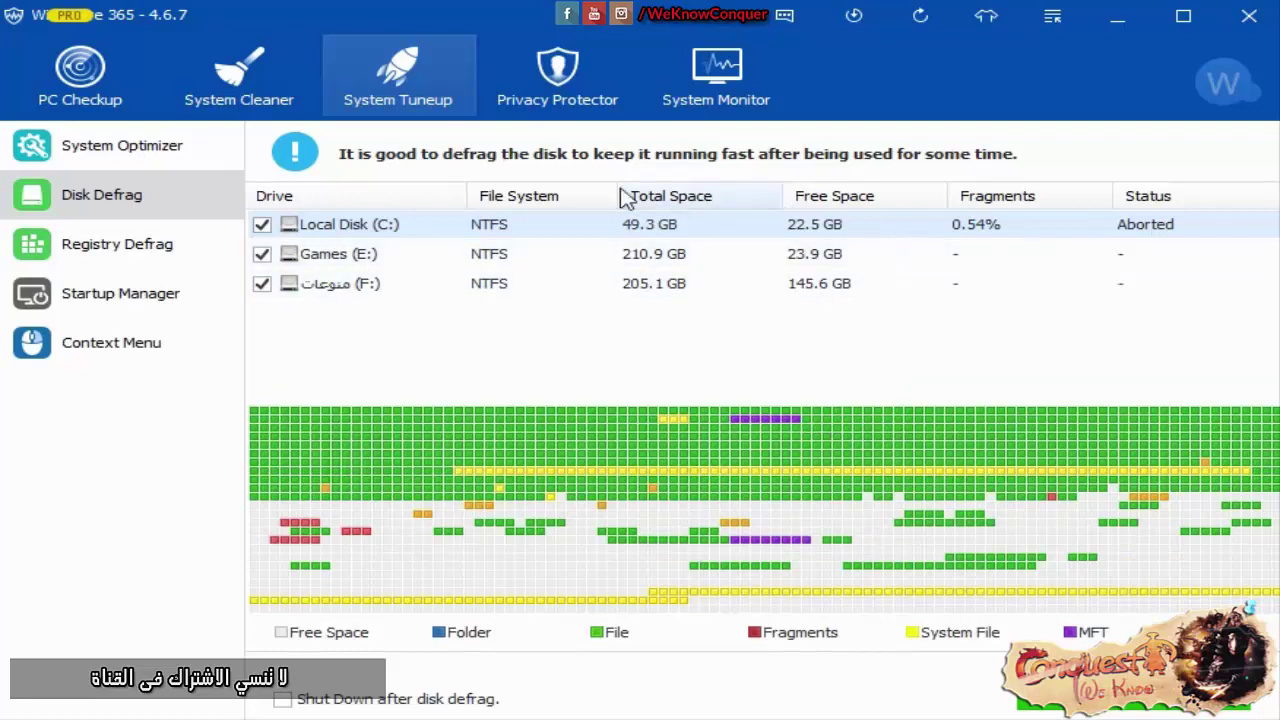
View the PC Checkup summary, System Monitor's Network Adapter details and the drive statuses in Disk Eraser.
click(250, 62)
click(105, 75)
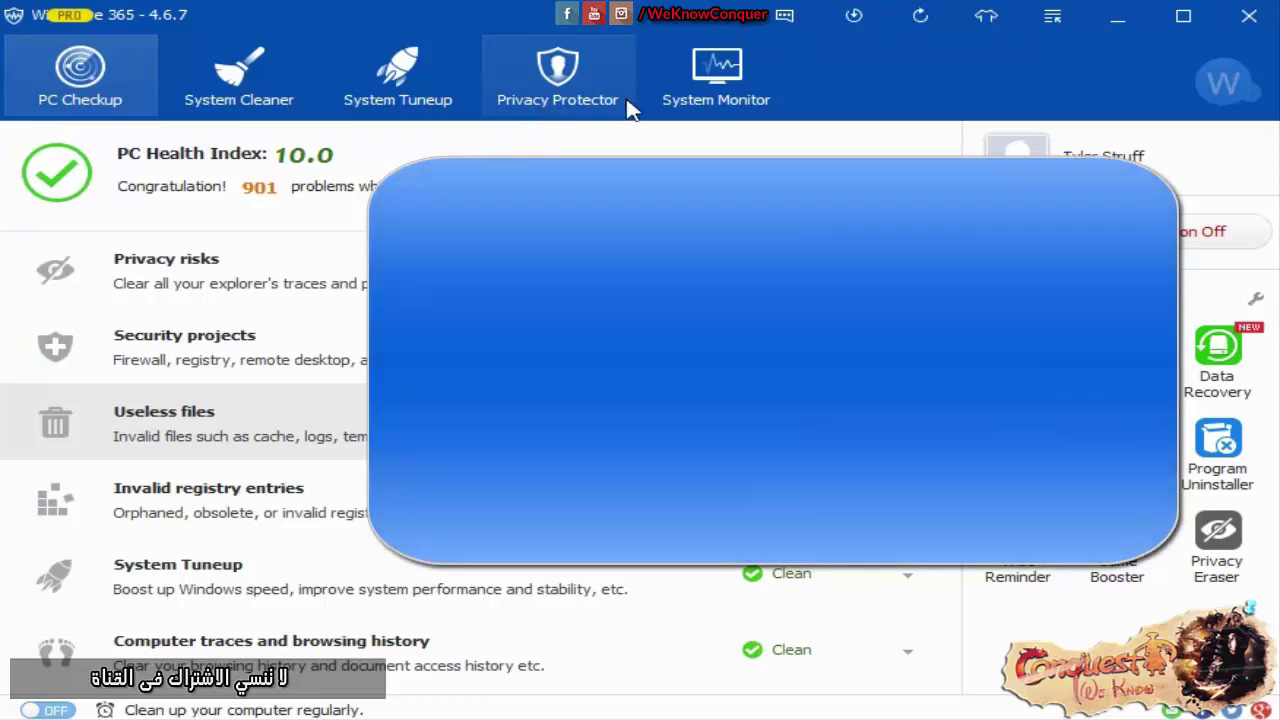
click(714, 72)
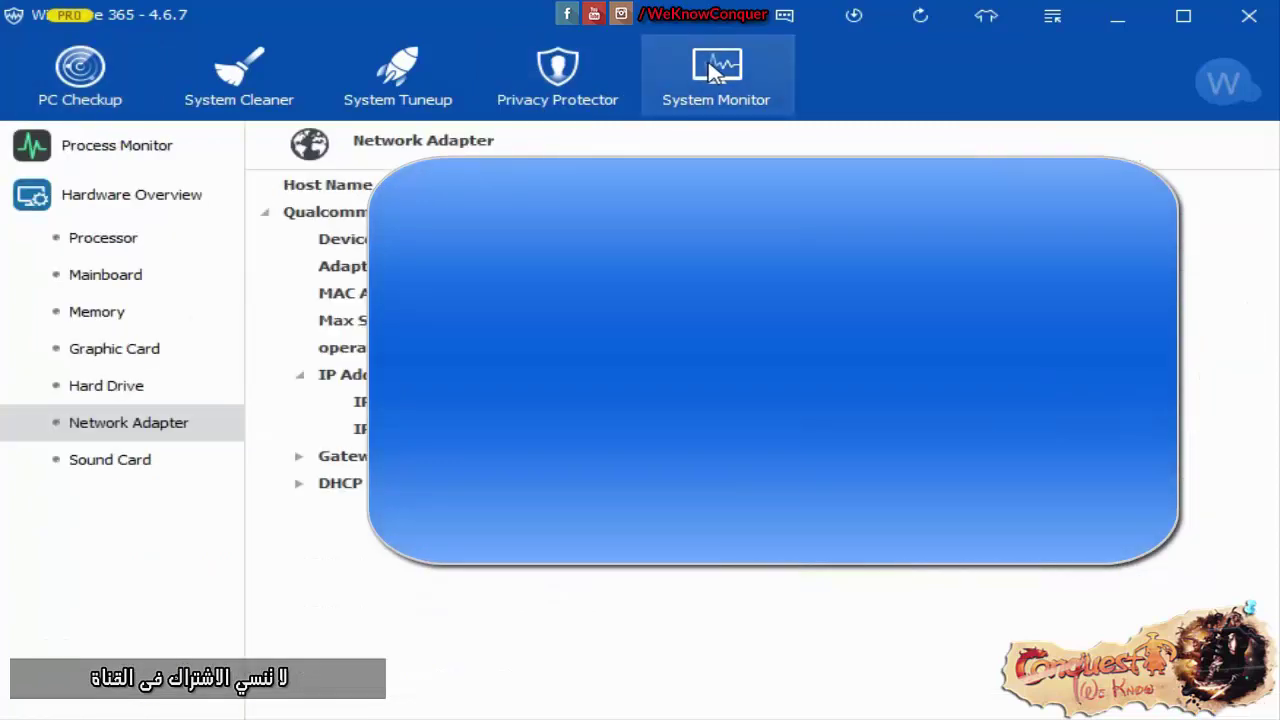
click(490, 50)
click(671, 45)
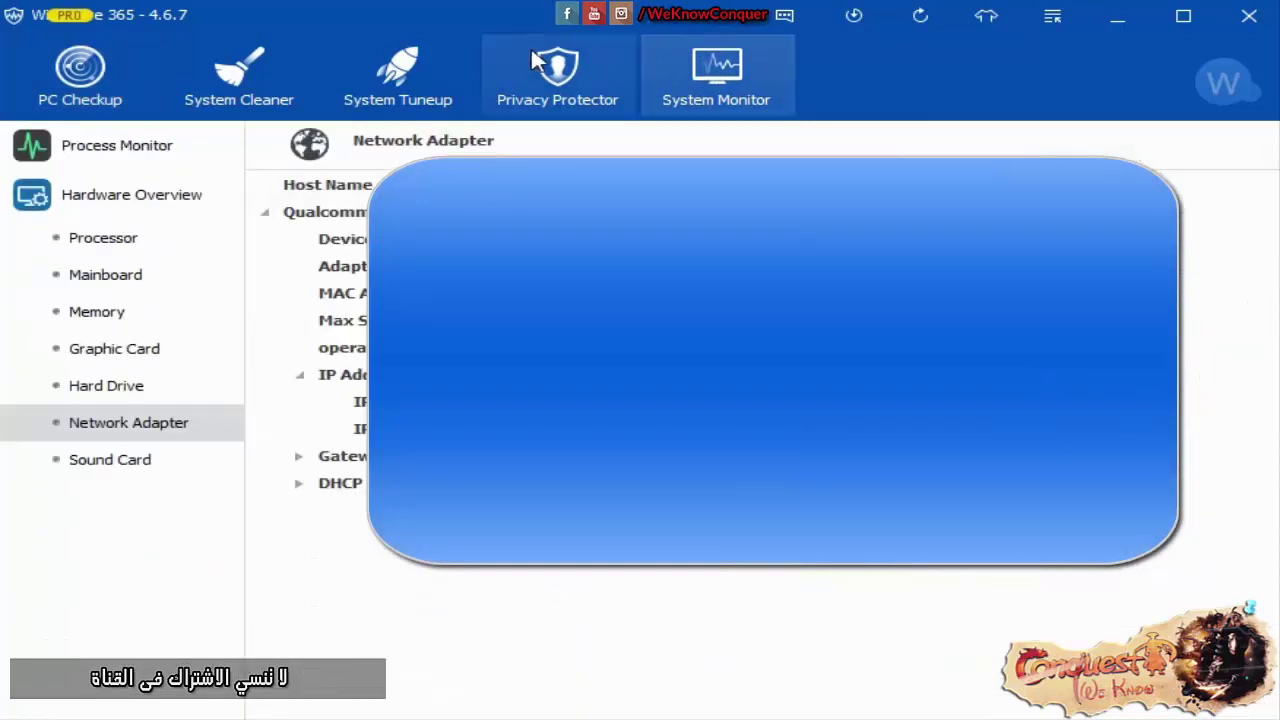
click(532, 56)
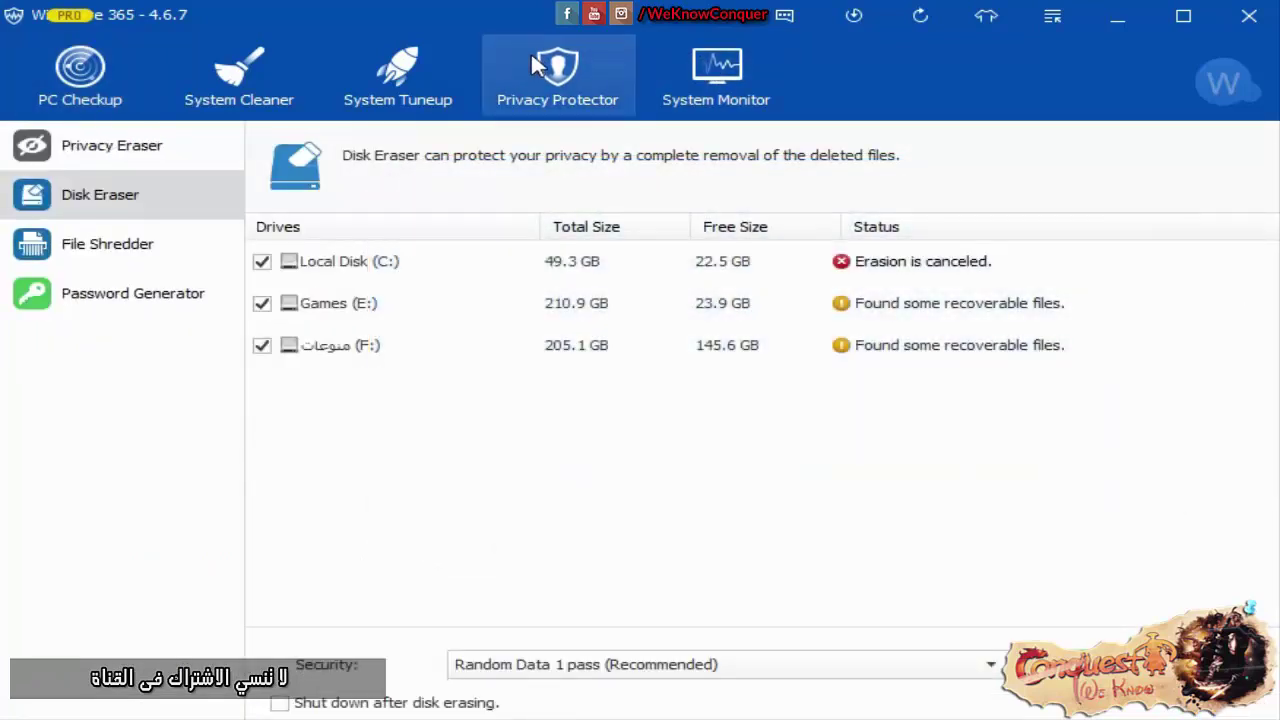